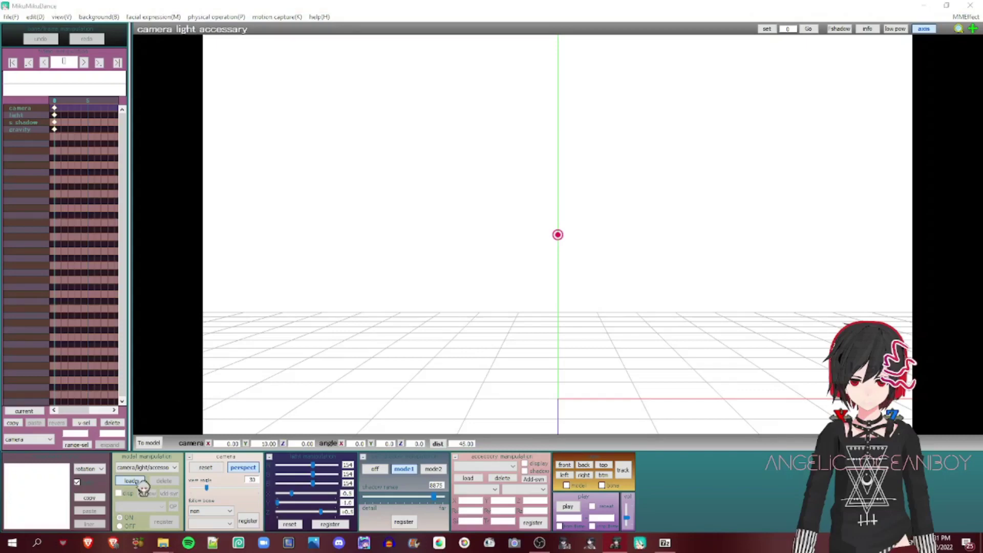
# Load the model file Miku Purple dress.pmx and accept its model information notice
pyautogui.click(295, 118)
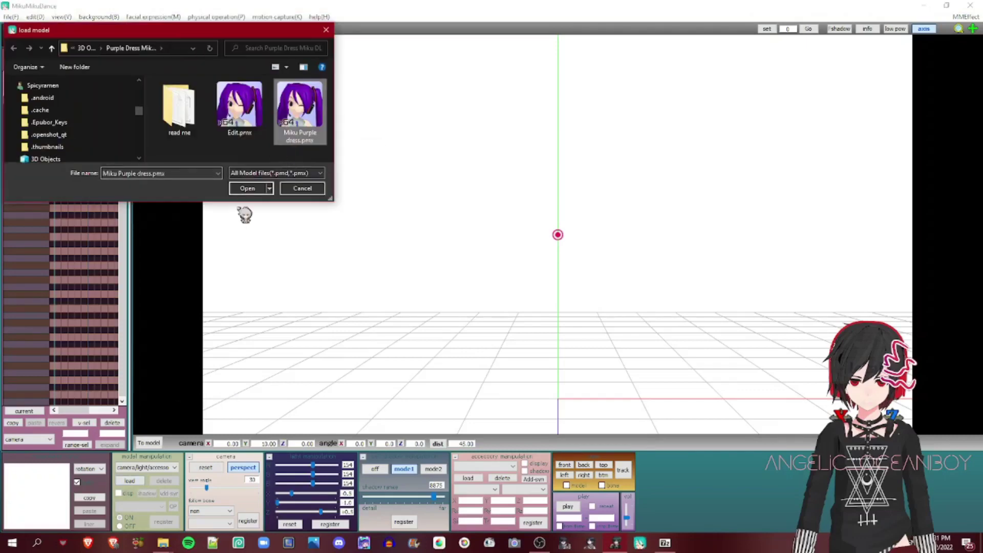
pyautogui.click(250, 186)
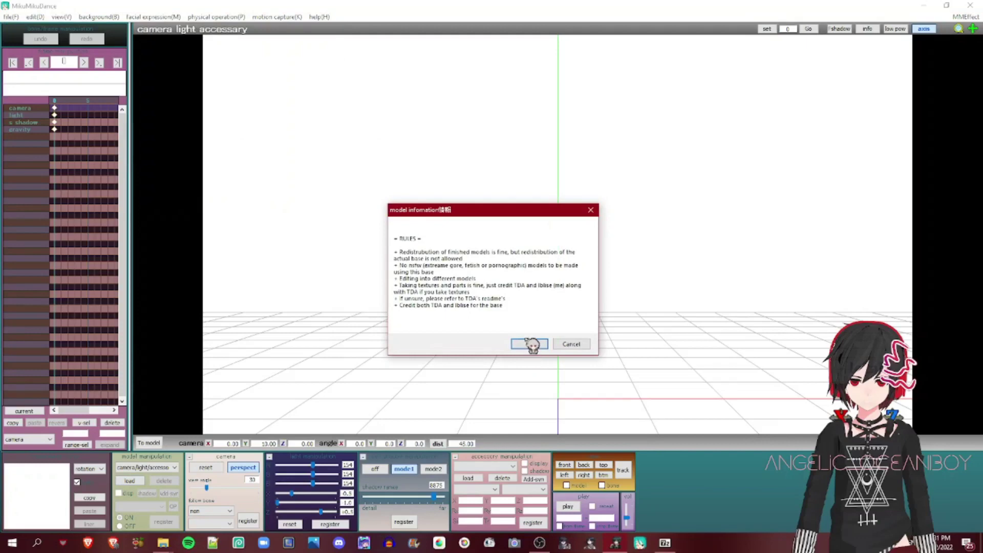
pyautogui.click(529, 344)
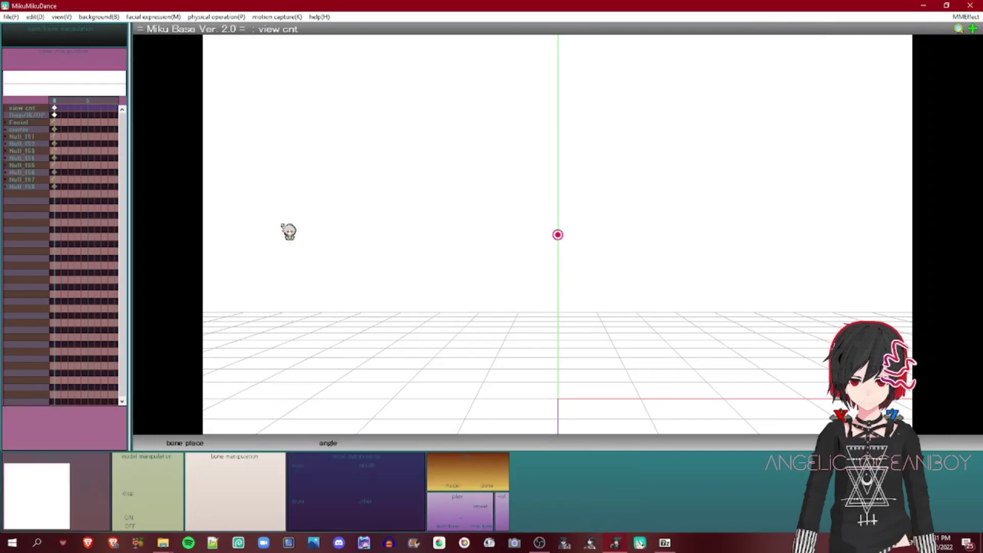
# Inspect the loaded model's hair, face, skin and dress textures from several angles and distances
pyautogui.scroll(6, 605, 214)
pyautogui.moveTo(606, 214); pyautogui.dragTo(601, 258, button='middle')
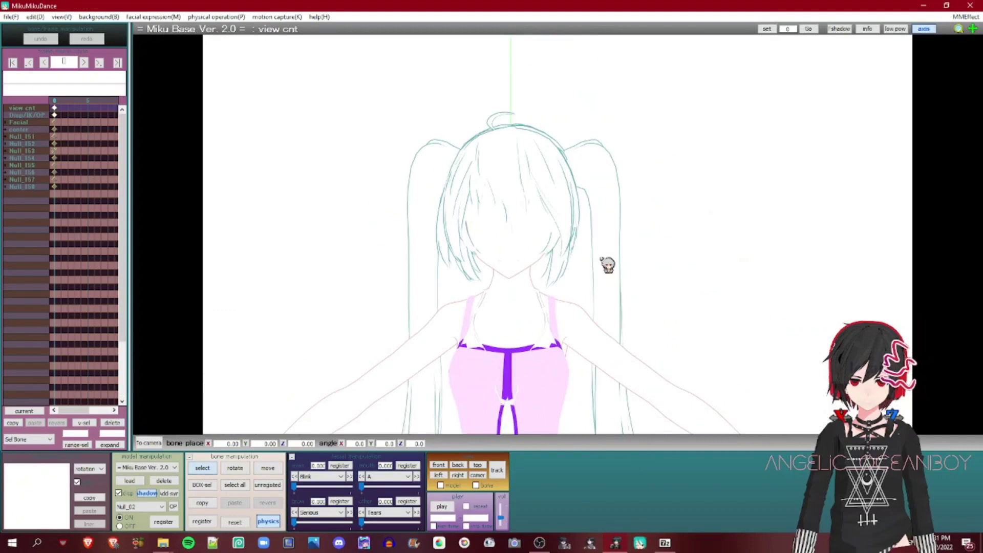
pyautogui.scroll(1, 555, 161)
pyautogui.moveTo(635, 149)
pyautogui.mouseDown(button='right')
pyautogui.moveTo(597, 144)
pyautogui.moveTo(632, 145)
pyautogui.mouseUp(button='right')
pyautogui.moveTo(507, 124); pyautogui.dragTo(685, 138, button='right')
pyautogui.scroll(-5, 619, 156)
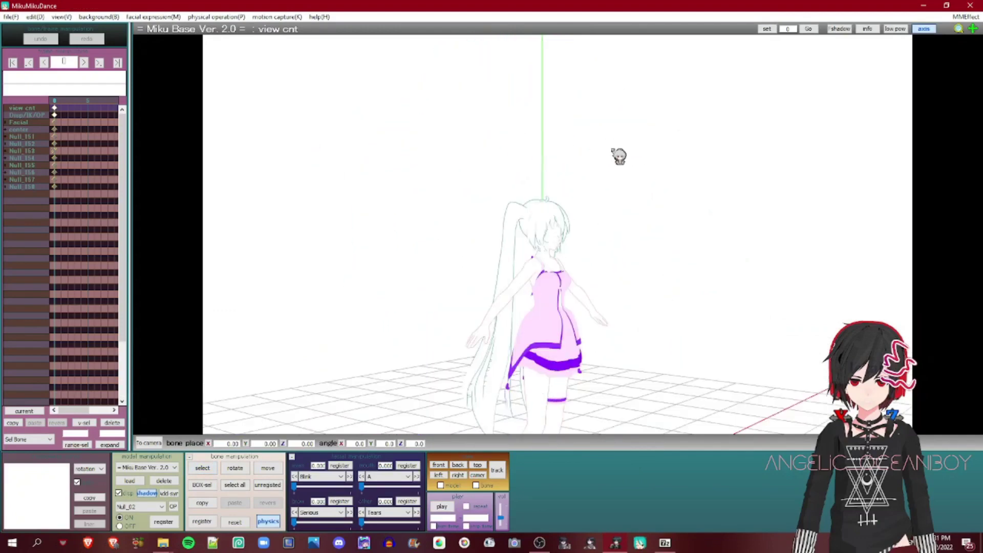
pyautogui.moveTo(613, 151); pyautogui.dragTo(600, 188, button='right')
pyautogui.scroll(6, 480, 261)
pyautogui.scroll(-6, 507, 333)
pyautogui.scroll(5, 405, 193)
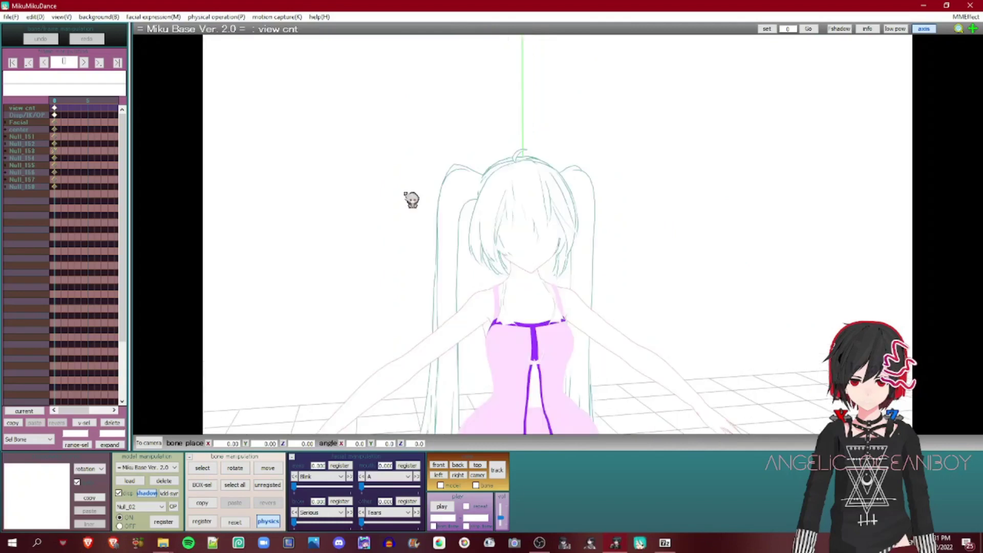
pyautogui.scroll(3, 411, 199)
pyautogui.scroll(-5, 518, 241)
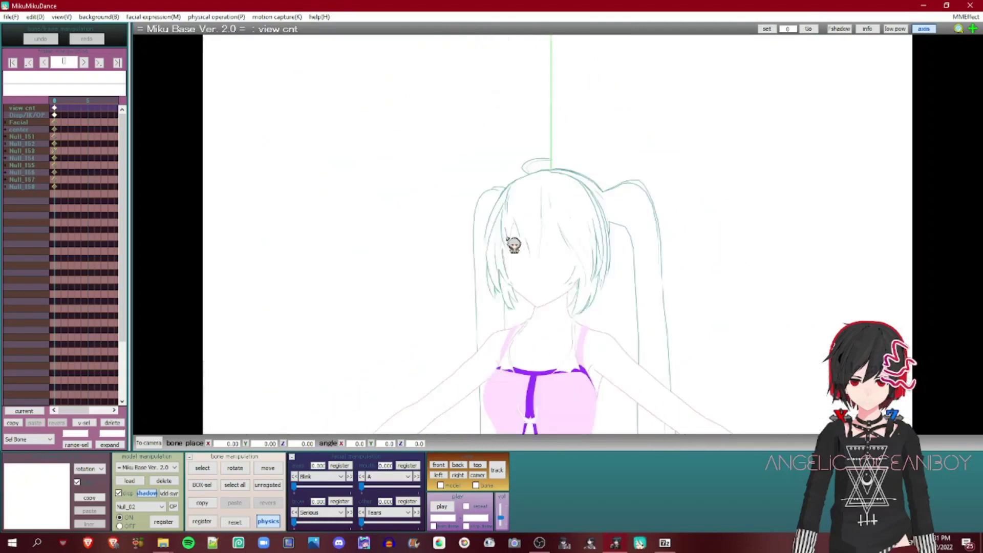
pyautogui.scroll(-2, 615, 189)
pyautogui.moveTo(653, 326); pyautogui.dragTo(681, 300, button='right')
pyautogui.scroll(4, 608, 287)
pyautogui.scroll(-4, 680, 300)
pyautogui.scroll(5, 623, 217)
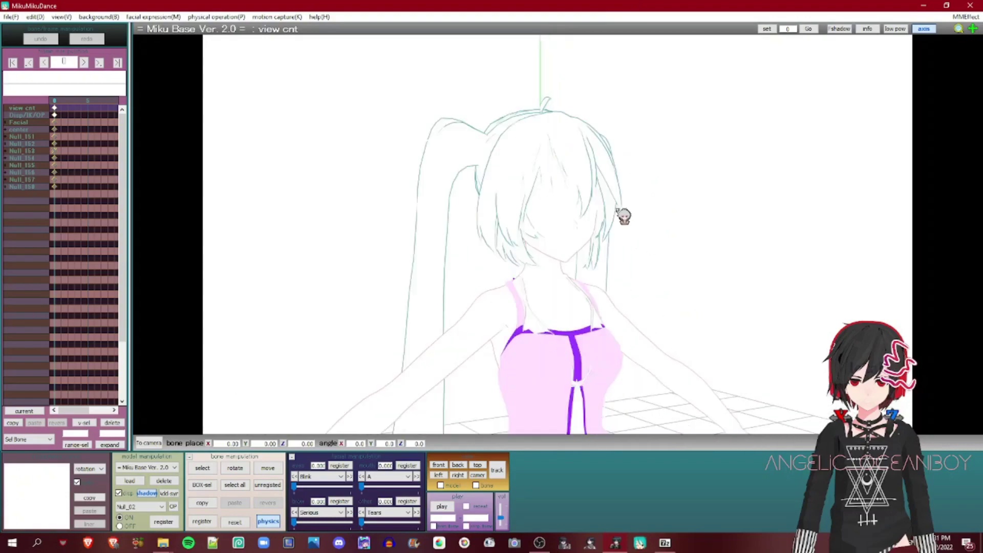
pyautogui.scroll(-2, 652, 226)
pyautogui.moveTo(620, 208); pyautogui.dragTo(606, 209, button='right')
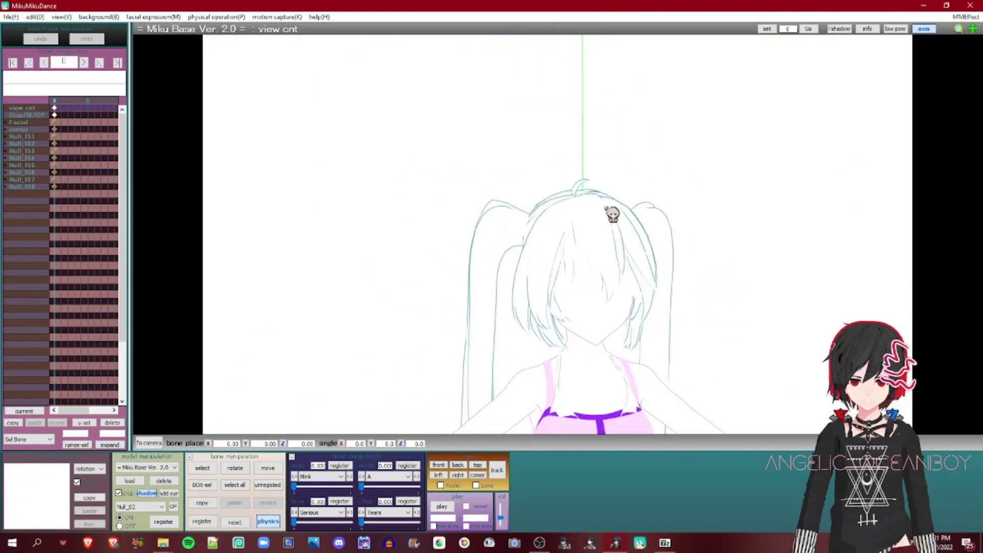
pyautogui.scroll(-5, 606, 215)
pyautogui.moveTo(614, 267); pyautogui.dragTo(586, 226, button='middle')
pyautogui.scroll(3, 592, 233)
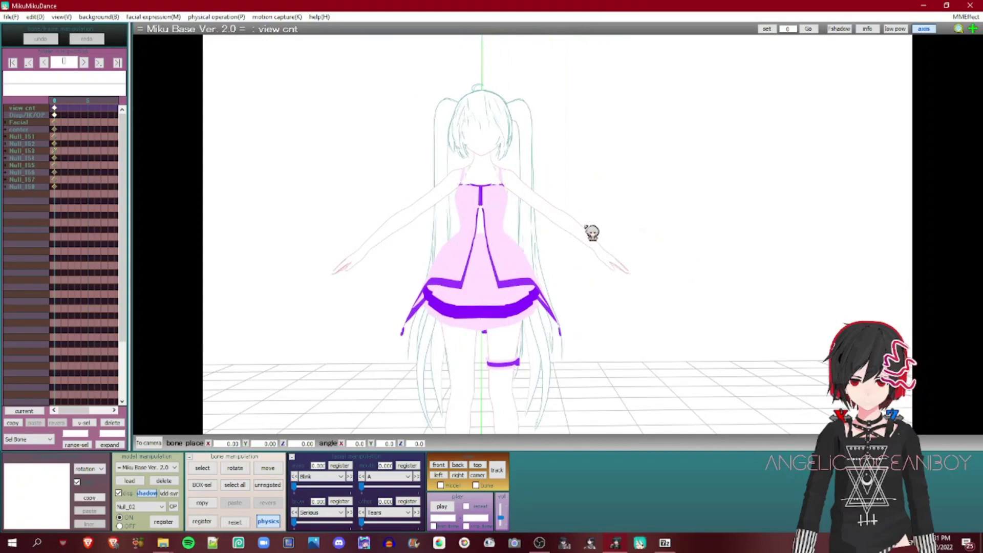
pyautogui.scroll(-3, 630, 266)
pyautogui.moveTo(630, 266); pyautogui.dragTo(686, 263, button='right')
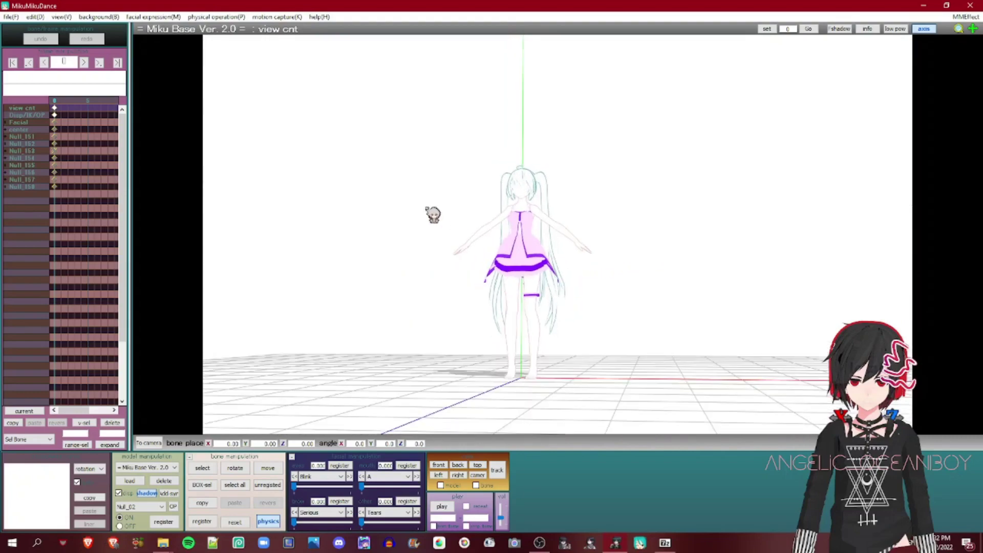
pyautogui.scroll(4, 425, 204)
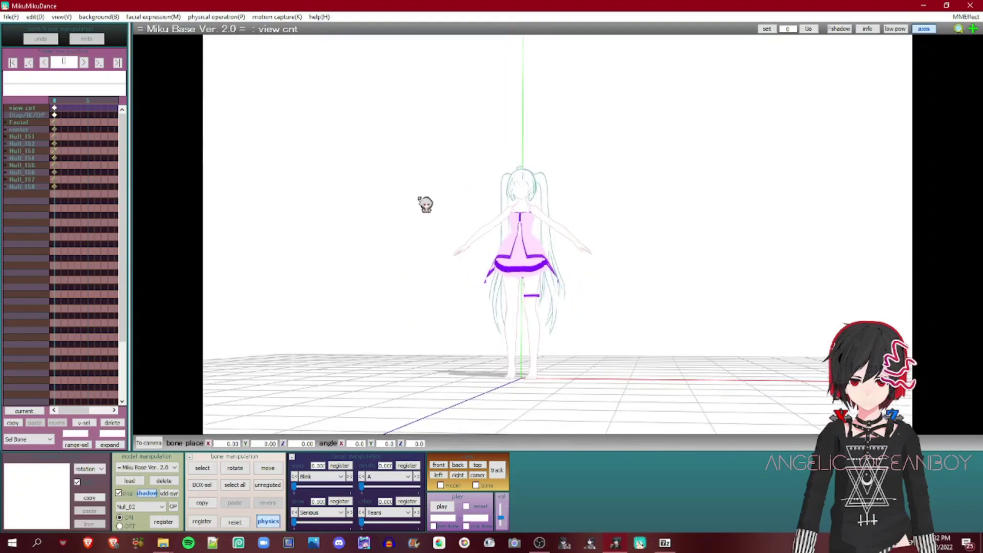
pyautogui.scroll(2, 502, 161)
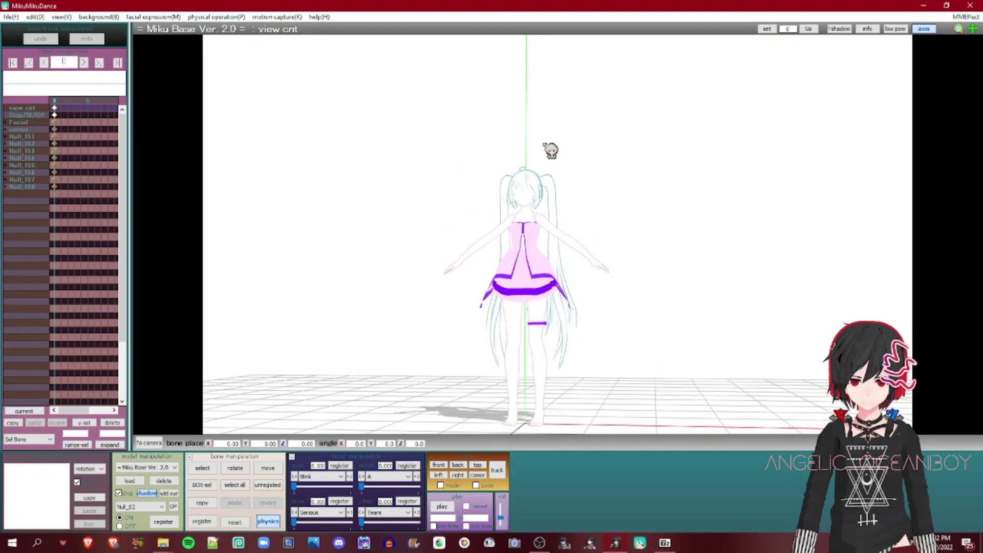
pyautogui.scroll(3, 447, 174)
pyautogui.scroll(4, 417, 355)
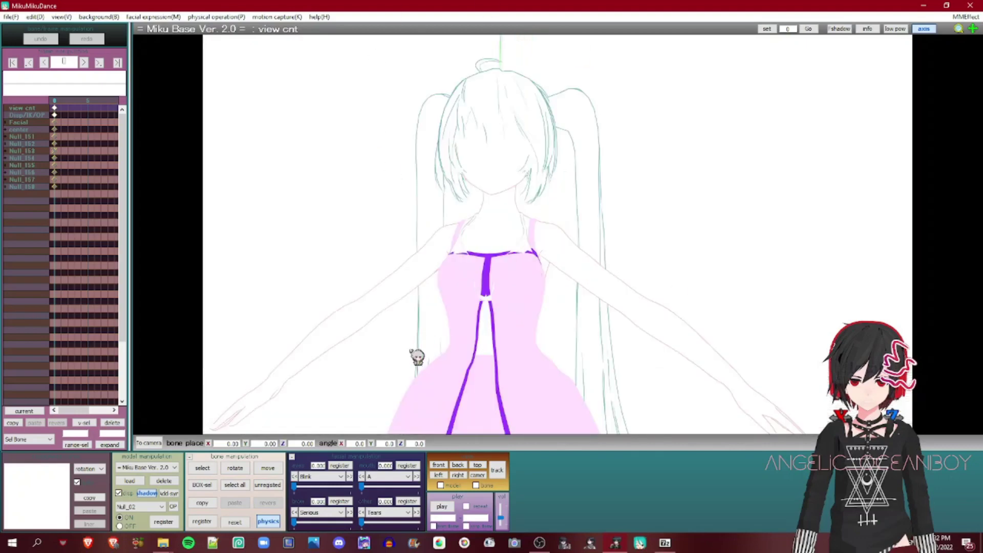
pyautogui.scroll(-3, 310, 164)
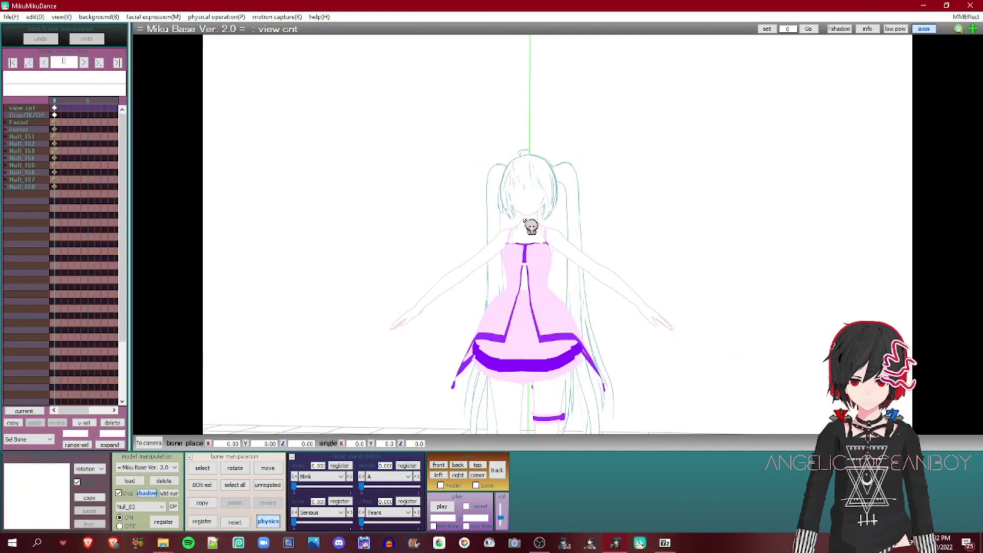
pyautogui.moveTo(517, 191); pyautogui.dragTo(557, 268, button='right')
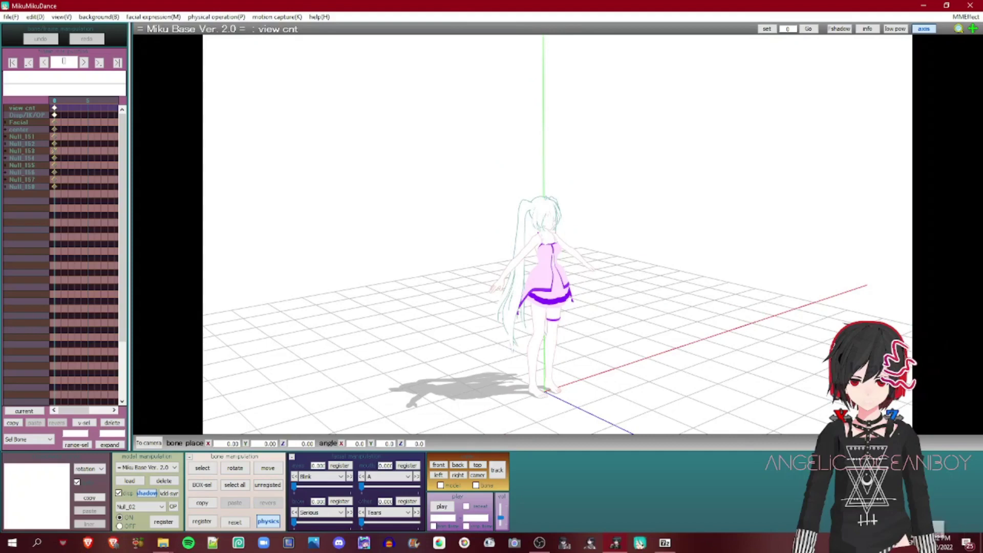
# Delete the loaded Miku Base Ver. 2.0 model from the scene and confirm the deletion
pyautogui.rightClick(910, 483)
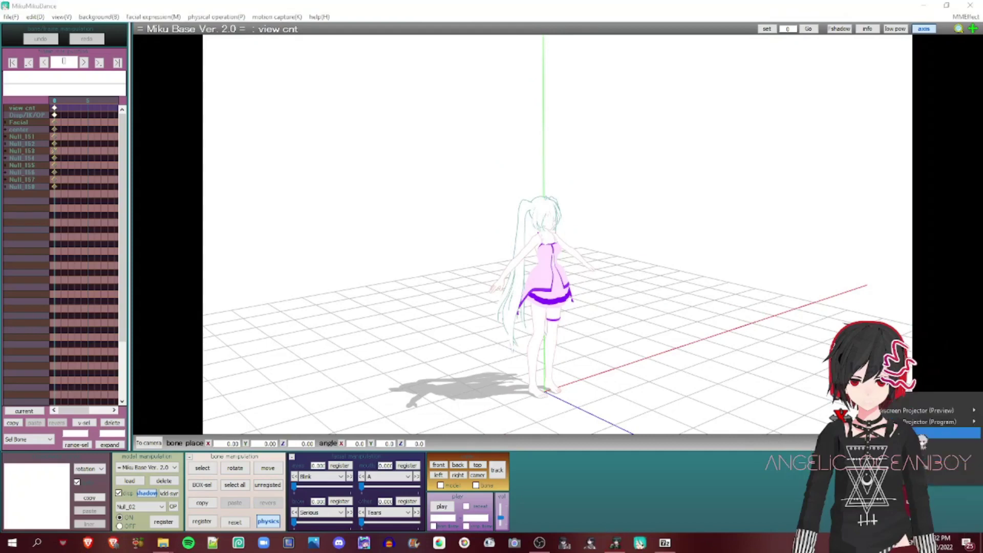
pyautogui.click(741, 439)
pyautogui.click(169, 481)
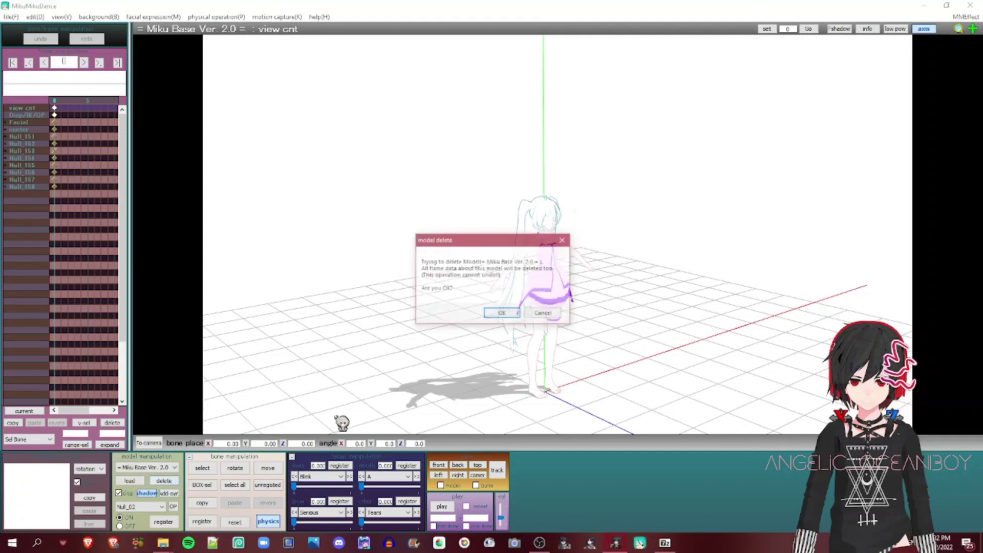
pyautogui.click(498, 314)
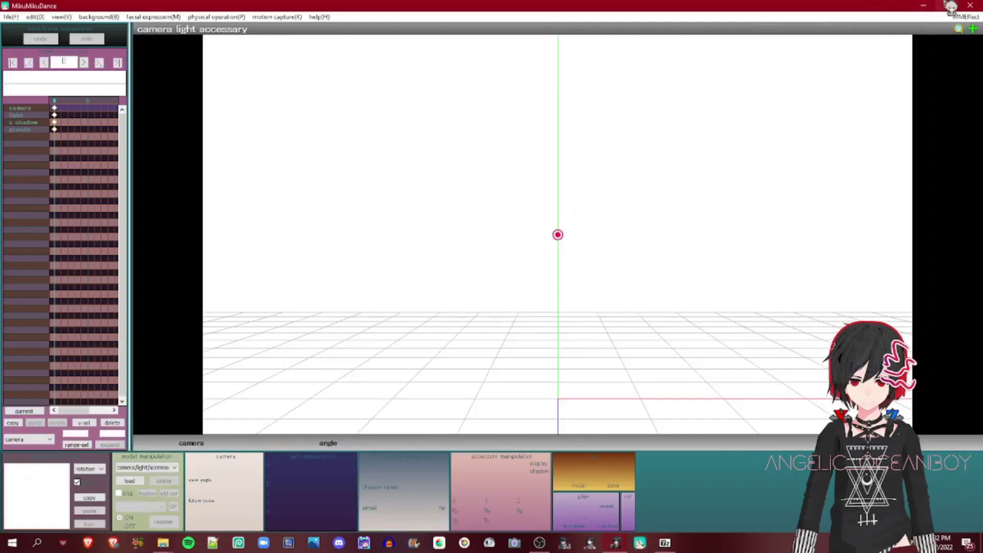
# Minimize MikuMikuDance and widen the Purple Dress Miku DL folder window to check which files it contains
pyautogui.click(923, 5)
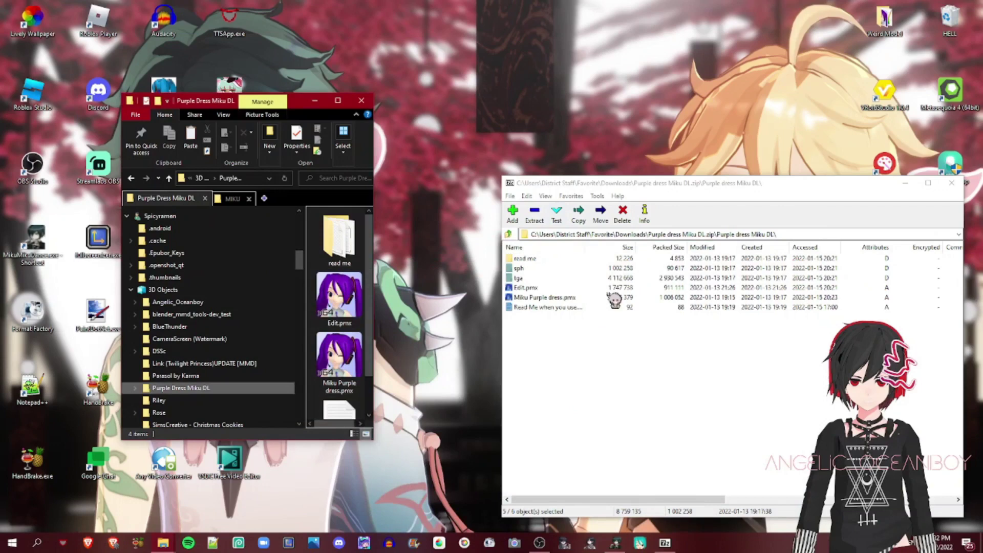
pyautogui.scroll(-1, 361, 256)
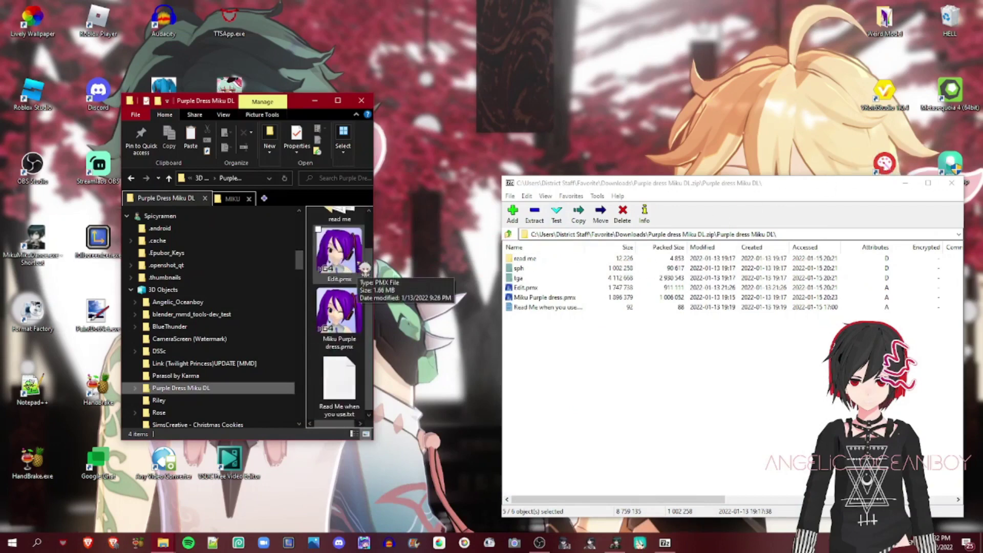
pyautogui.scroll(1, 365, 267)
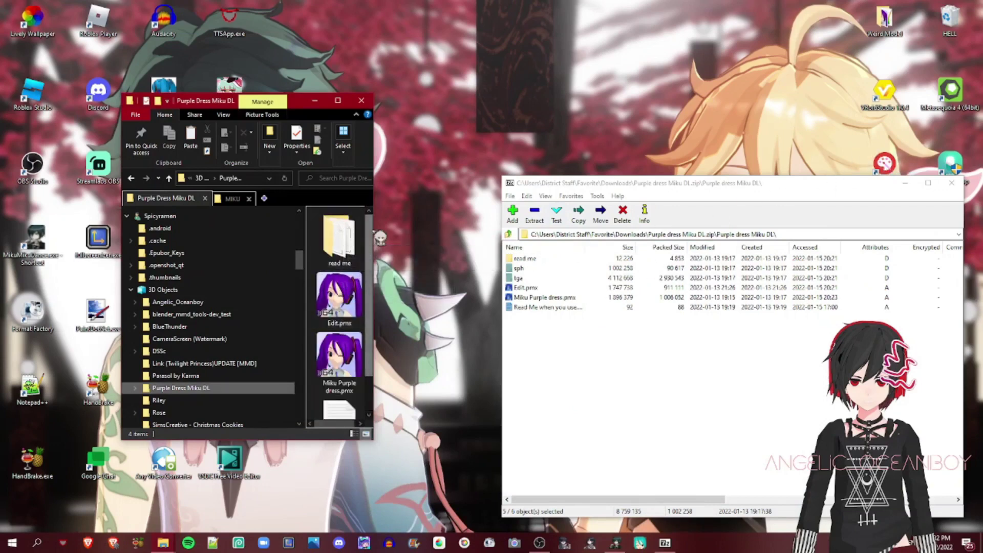
pyautogui.moveTo(380, 237); pyautogui.dragTo(463, 294)
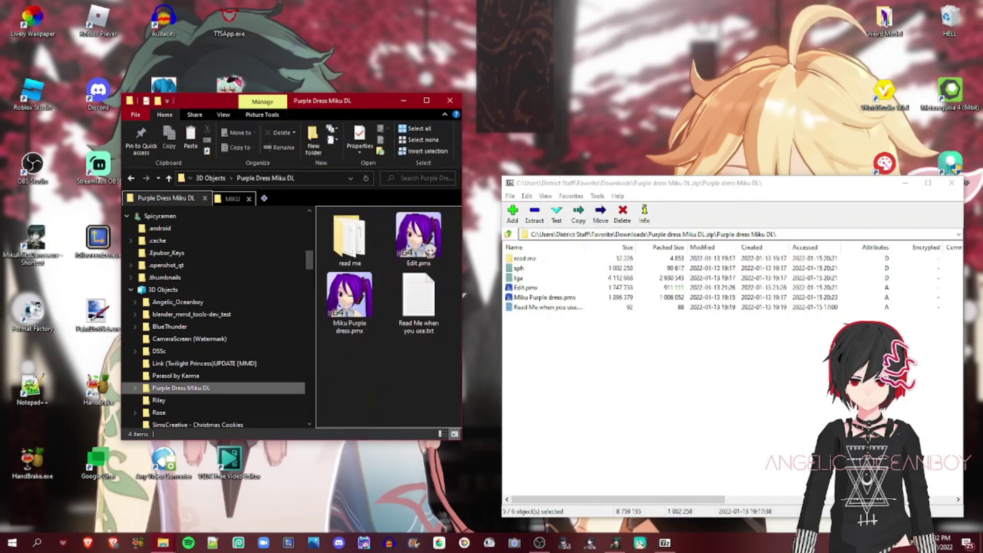
pyautogui.moveTo(418, 399); pyautogui.dragTo(368, 335)
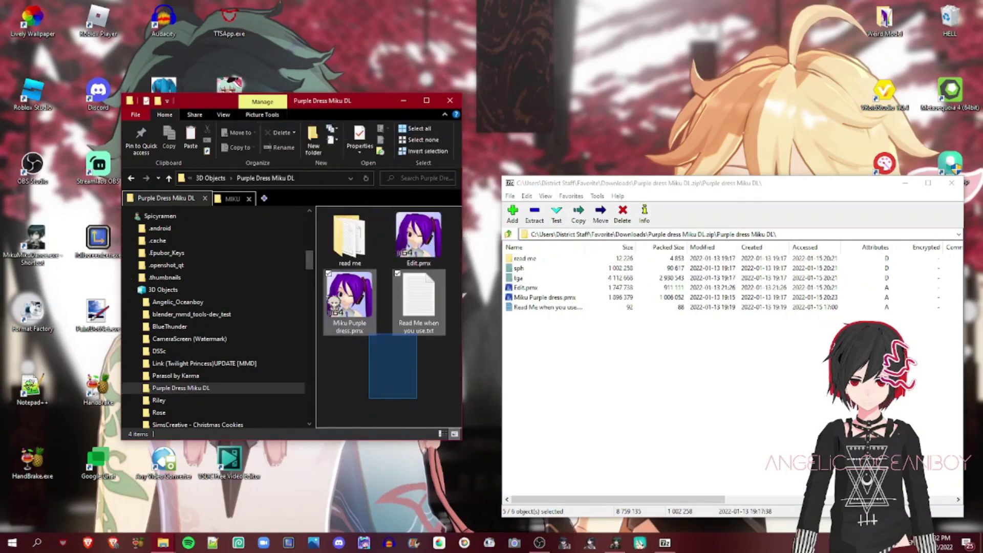
pyautogui.moveTo(333, 302); pyautogui.dragTo(404, 353)
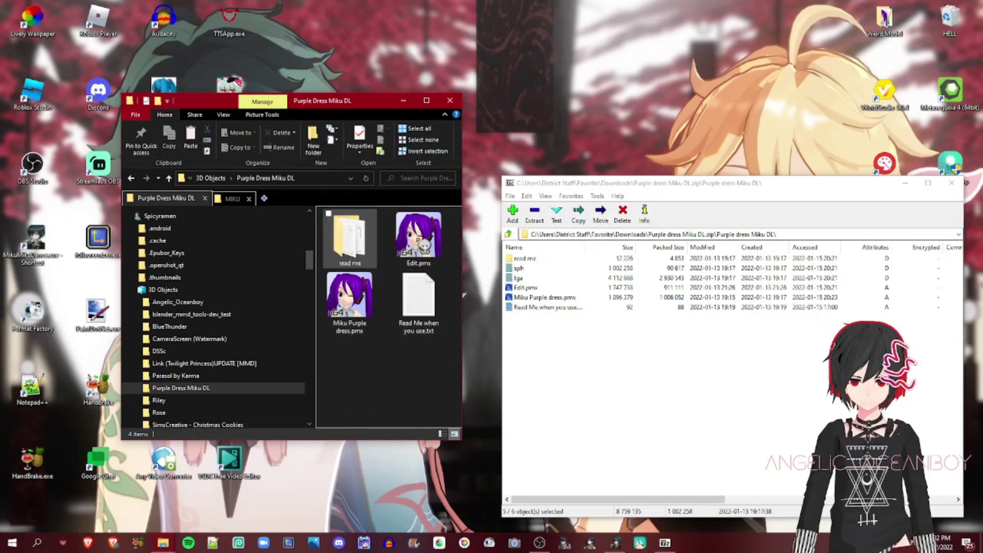
# Reposition the archive window and examine its sph and tga folders against the extracted folder's contents
pyautogui.click(600, 457)
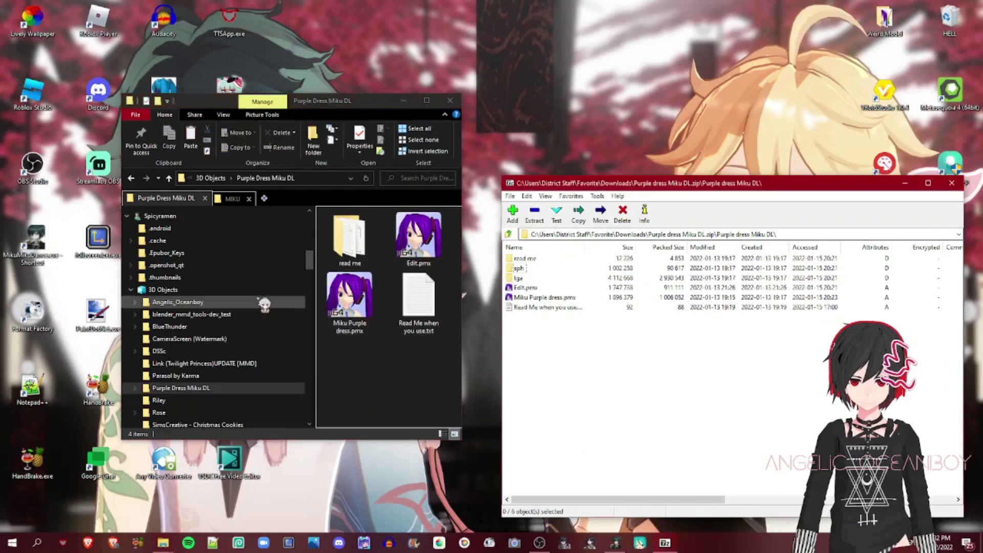
pyautogui.scroll(2, 264, 304)
pyautogui.moveTo(758, 191)
pyautogui.mouseDown()
pyautogui.moveTo(706, 200)
pyautogui.moveTo(749, 187)
pyautogui.mouseUp()
pyautogui.moveTo(770, 381); pyautogui.dragTo(625, 405)
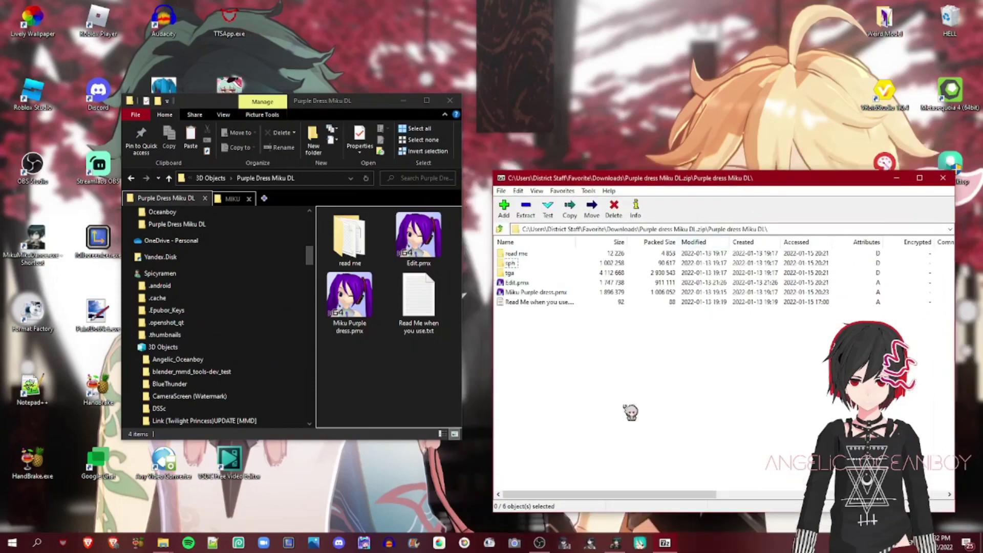
pyautogui.click(518, 273)
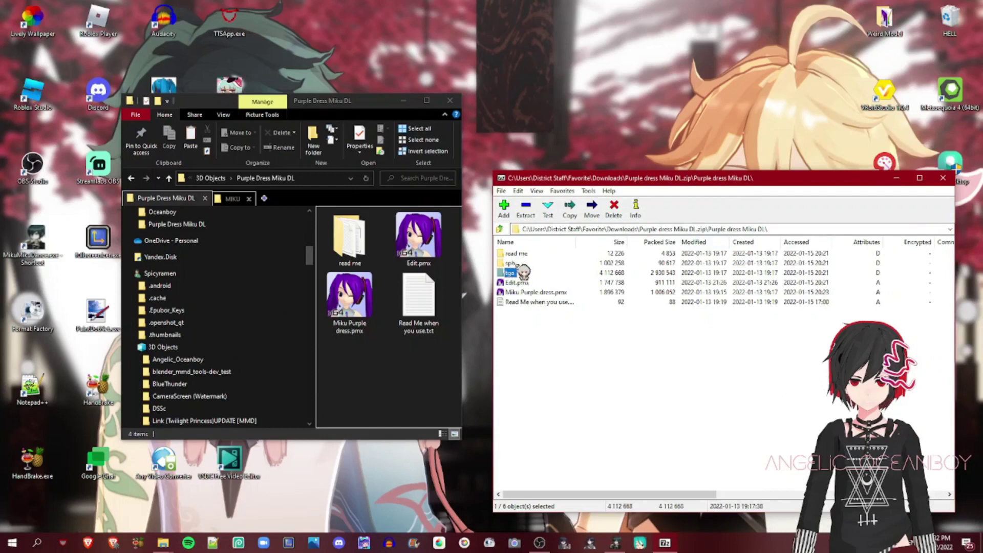
pyautogui.click(638, 374)
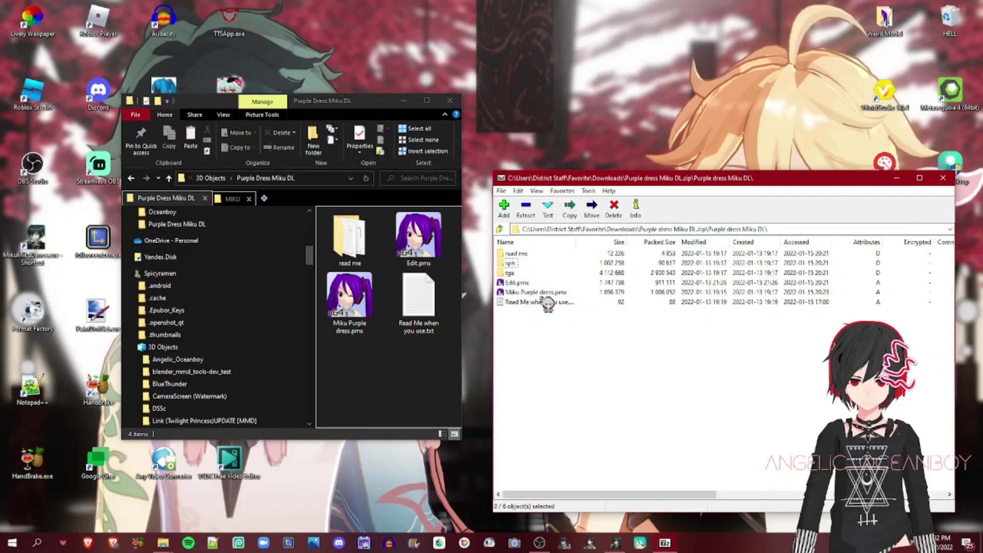
pyautogui.click(514, 273)
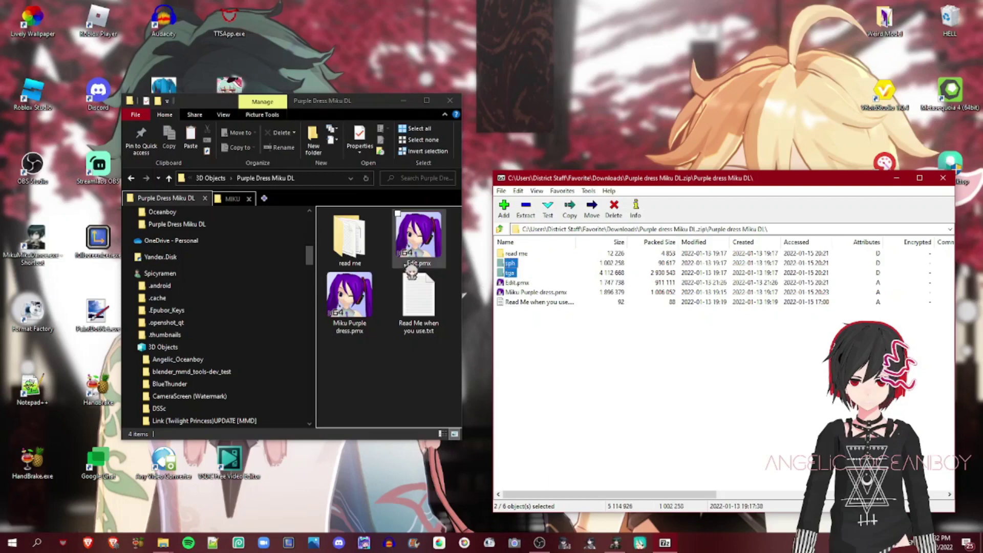
pyautogui.click(560, 322)
# Extract the tga and sph folders from the archive into the Purple Dress Miku DL folder and close the archive
pyautogui.click(511, 274)
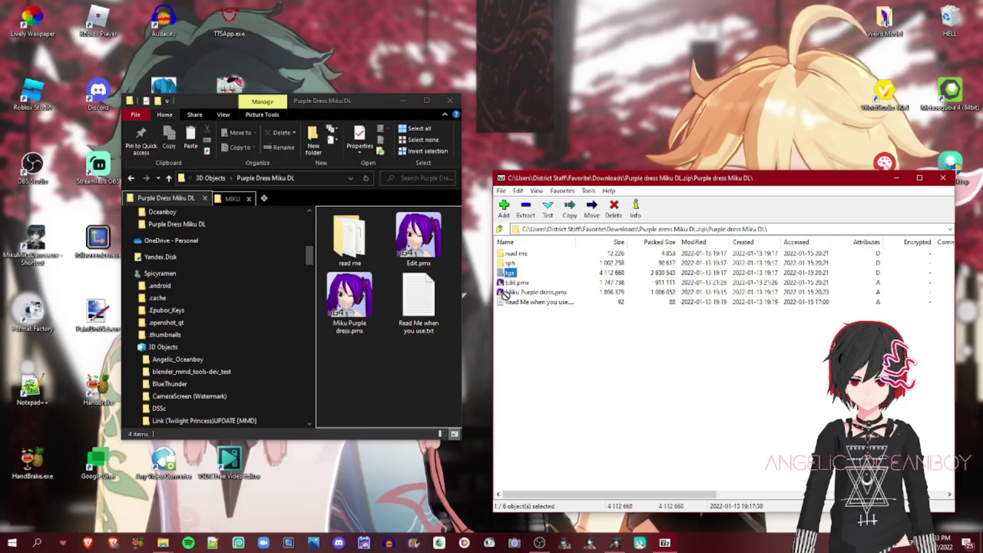
pyautogui.click(512, 264)
pyautogui.moveTo(374, 389); pyautogui.dragTo(375, 390)
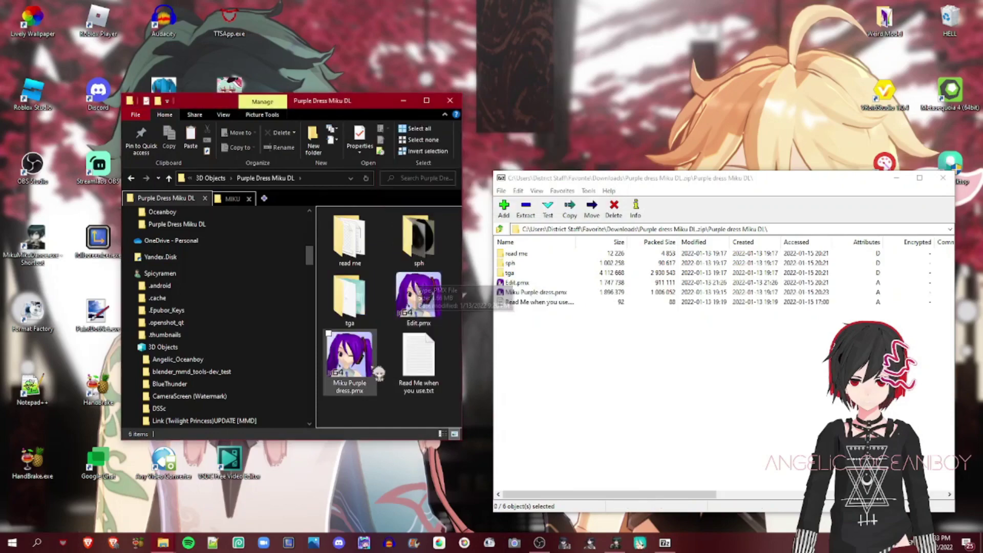
pyautogui.click(951, 182)
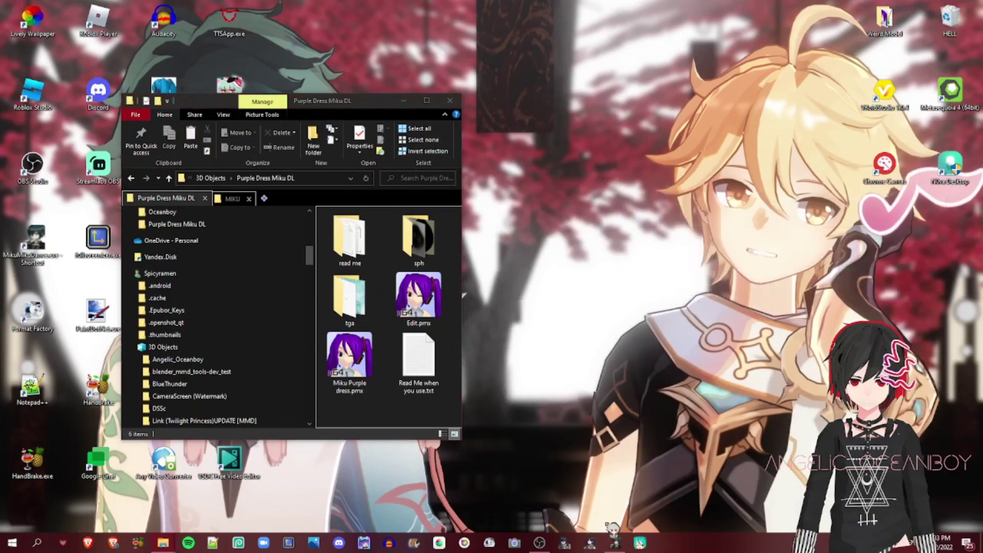
# Switch back to MikuMikuDance, load Miku Purple dress.pmx from the Purple Dress Miku DL folder and accept its model information
pyautogui.click(615, 543)
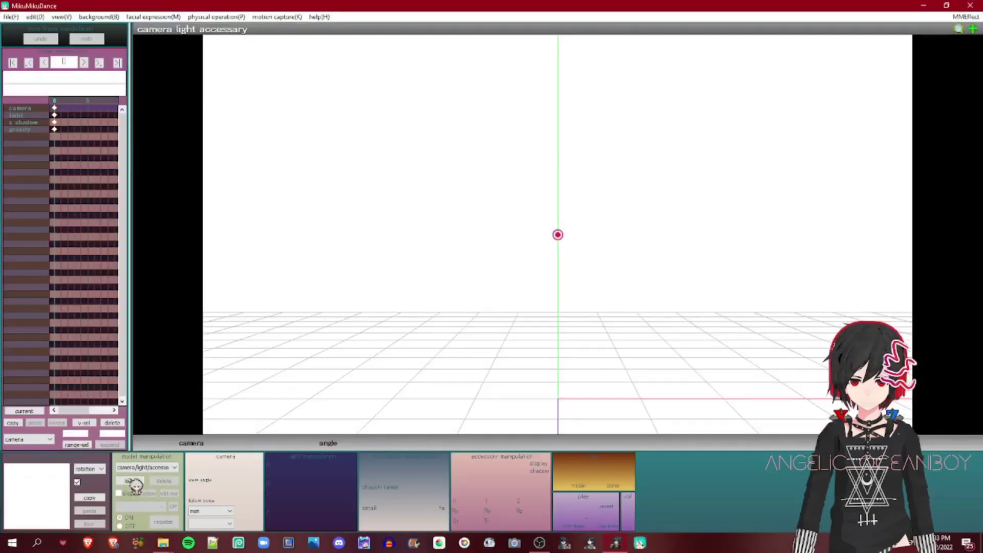
pyautogui.click(132, 481)
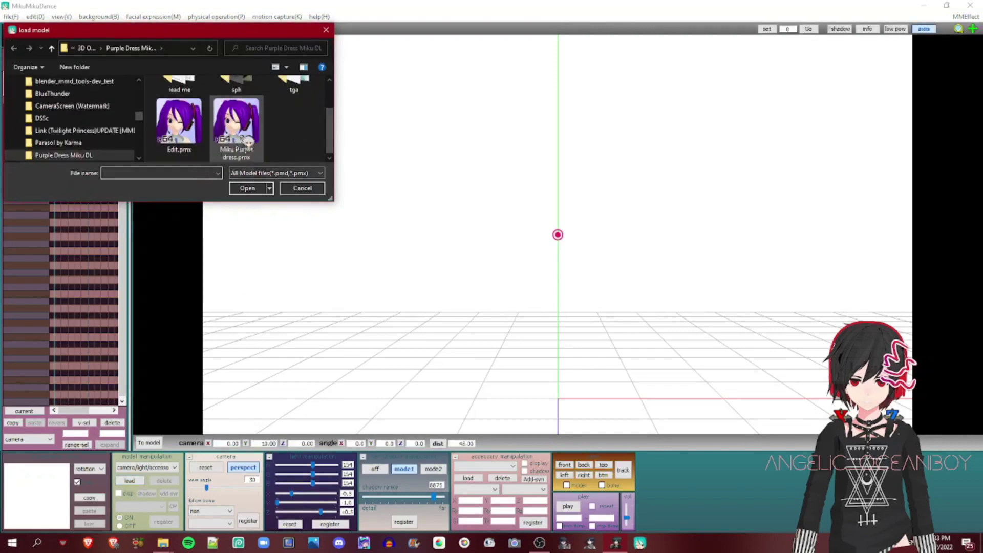
pyautogui.click(248, 143)
pyautogui.click(256, 190)
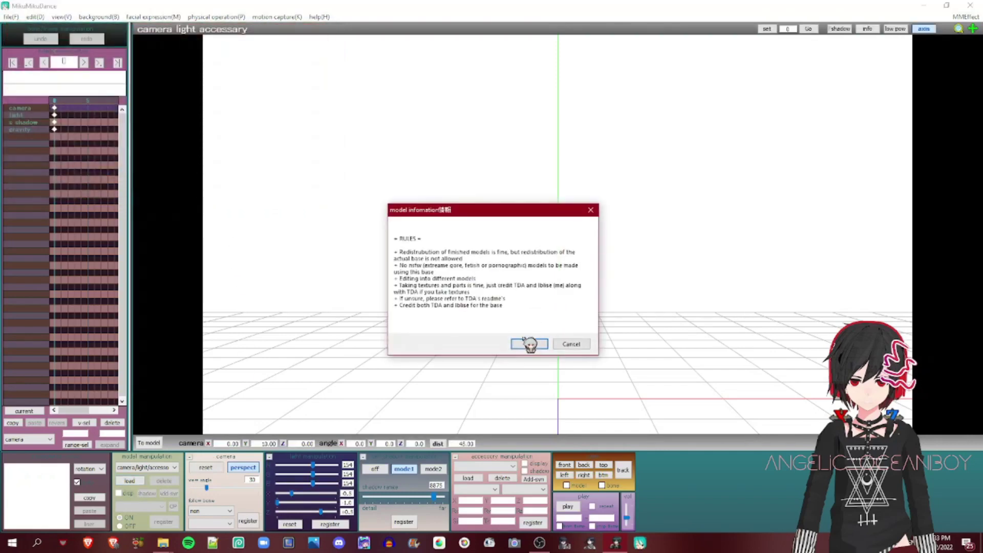
pyautogui.click(530, 344)
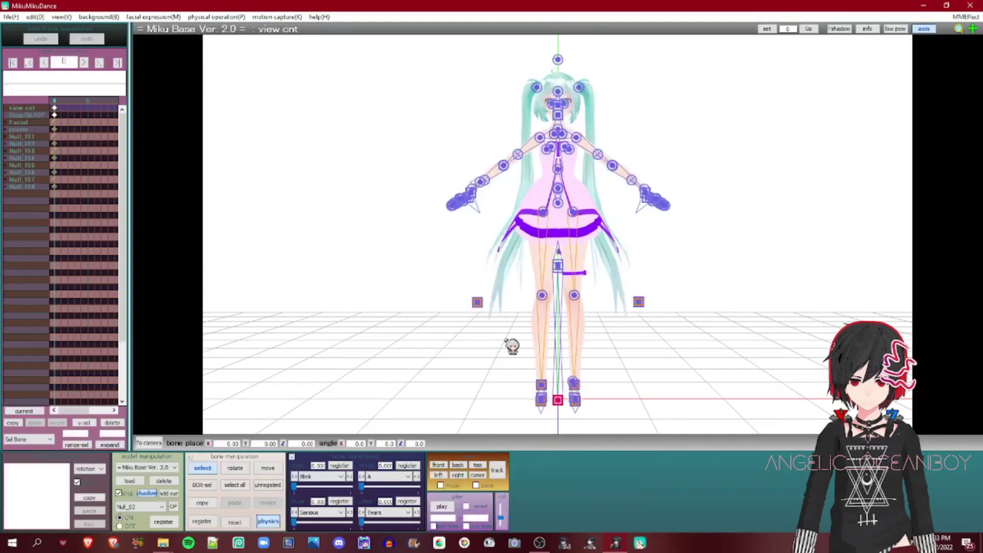
# Examine the reloaded Miku model's hair, face and dress textures up close and at full length from several angles
pyautogui.scroll(7, 552, 260)
pyautogui.moveTo(552, 260); pyautogui.dragTo(552, 128, button='middle')
pyautogui.scroll(-2, 551, 260)
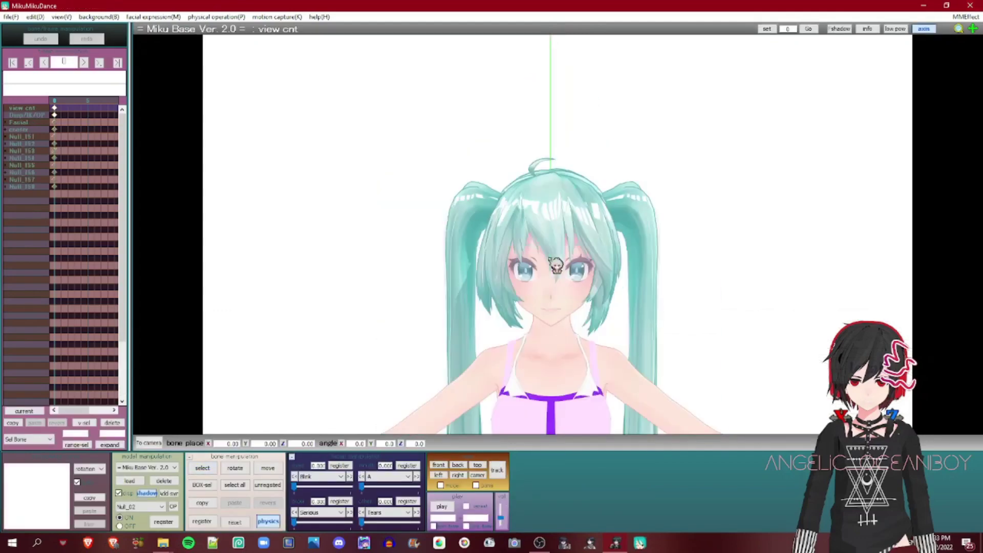
pyautogui.moveTo(732, 276); pyautogui.dragTo(626, 261, button='right')
pyautogui.scroll(5, 663, 271)
pyautogui.scroll(-8, 663, 270)
pyautogui.moveTo(625, 261); pyautogui.dragTo(556, 234, button='middle')
pyautogui.scroll(2, 556, 234)
pyautogui.moveTo(556, 234); pyautogui.dragTo(549, 237, button='right')
pyautogui.scroll(-8, 548, 237)
pyautogui.scroll(3, 587, 233)
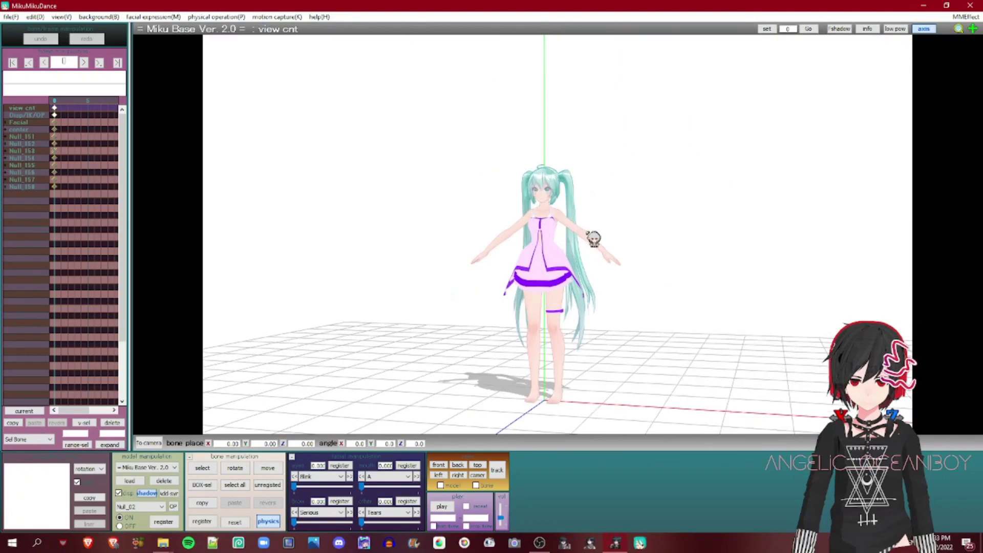
pyautogui.scroll(1, 588, 232)
pyautogui.scroll(3, 562, 205)
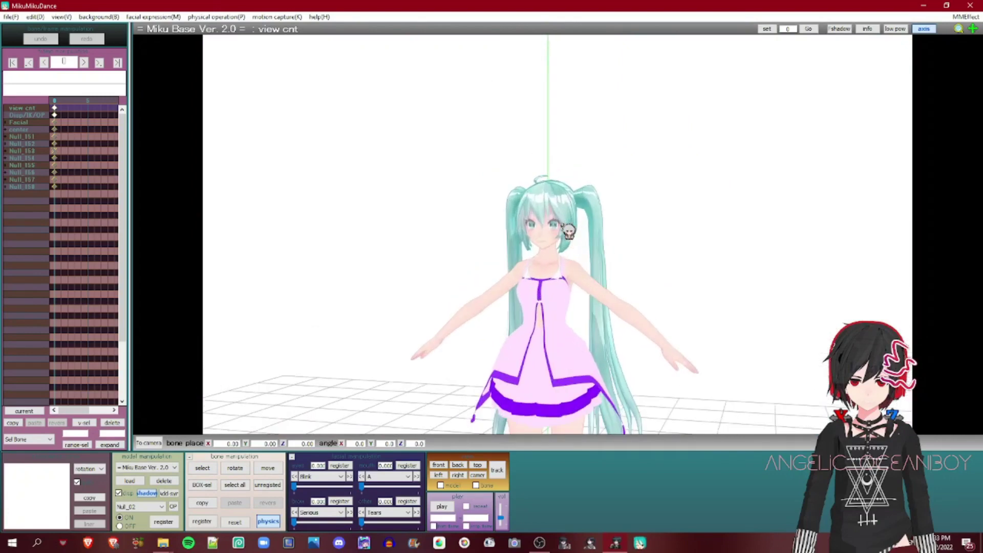
pyautogui.scroll(3, 569, 231)
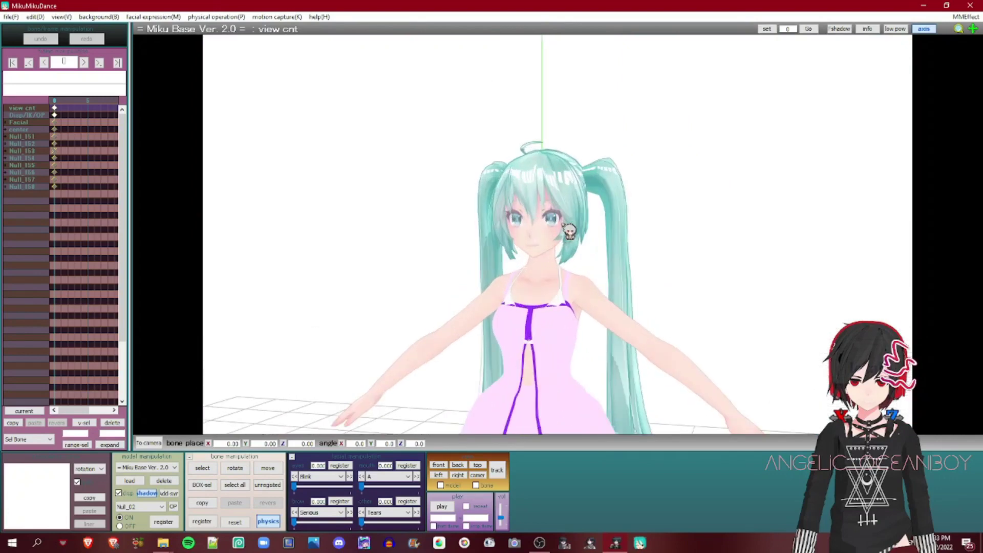
pyautogui.scroll(-6, 568, 232)
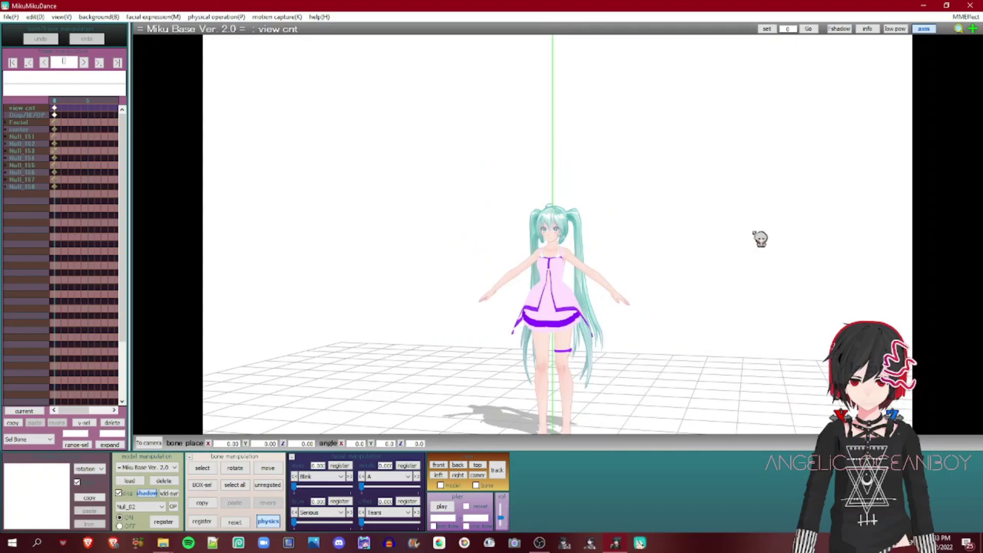
pyautogui.scroll(5, 619, 229)
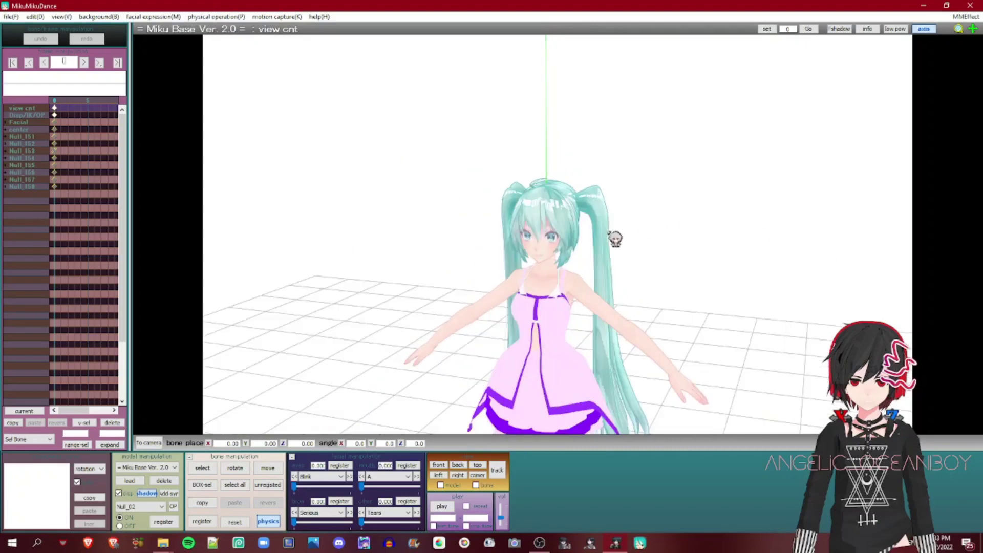
pyautogui.scroll(4, 615, 236)
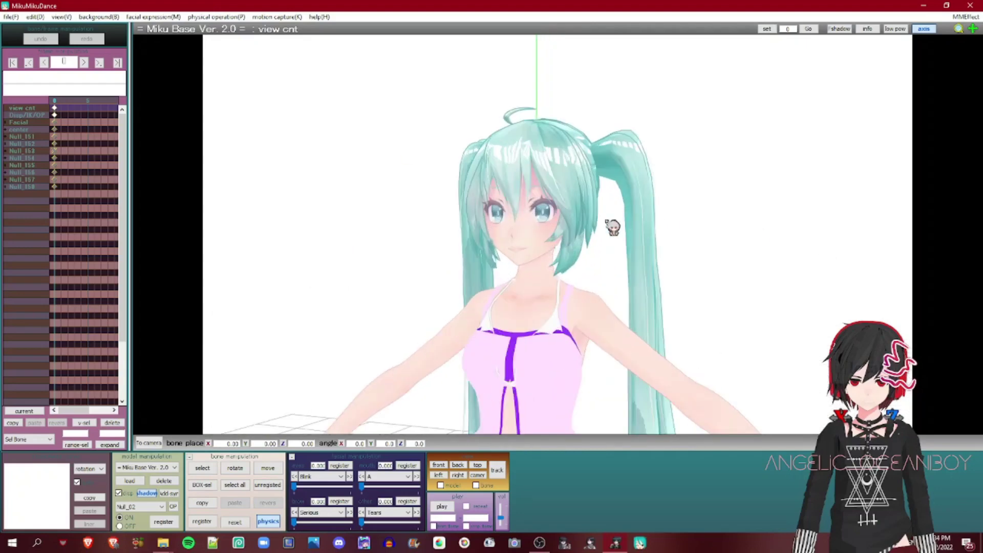
pyautogui.scroll(-10, 614, 226)
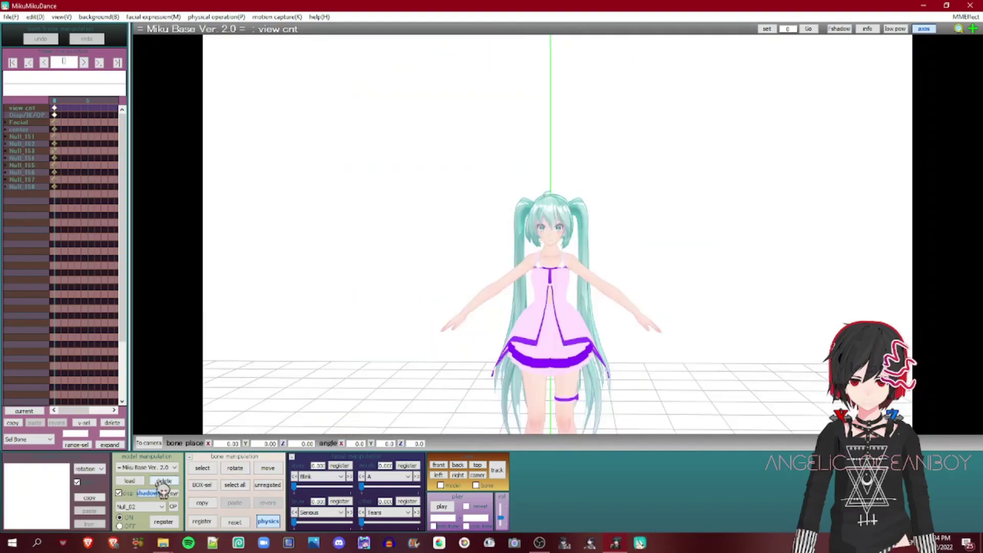
# Delete the Miku Base Ver. 2.0 model from the scene and confirm the deletion
pyautogui.click(163, 482)
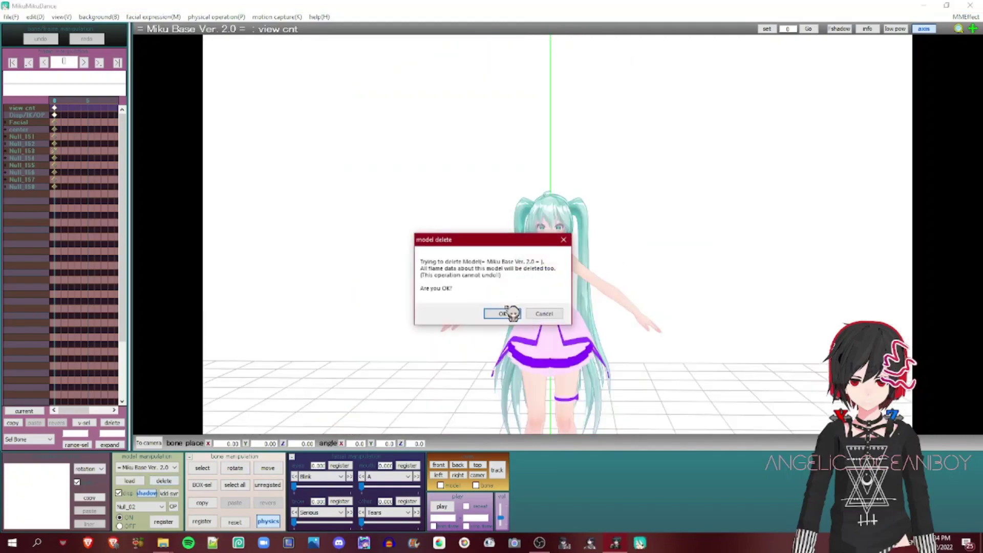
pyautogui.click(513, 314)
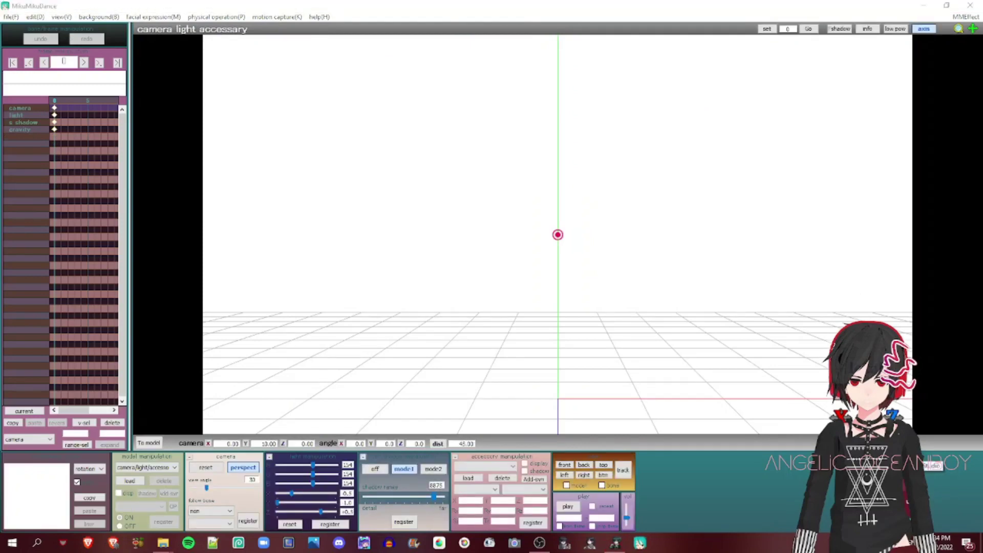
pyautogui.rightClick(902, 480)
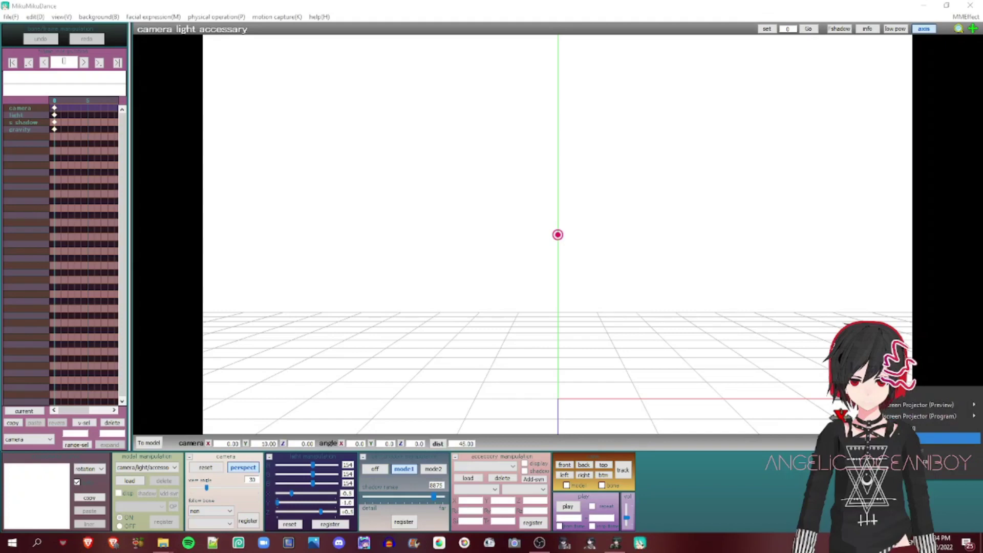
pyautogui.click(902, 438)
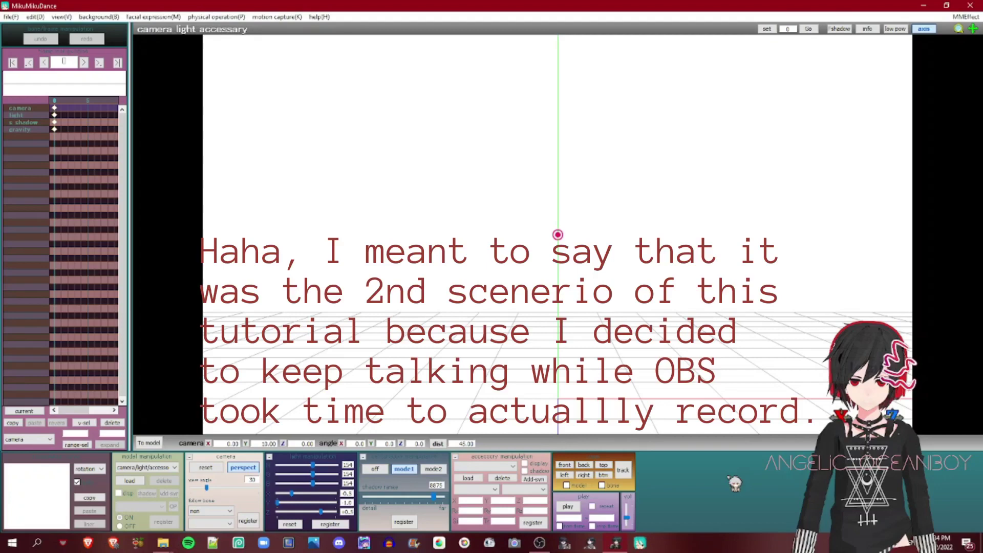
# Start loading another model and browse to the MIKU folder inside Temporary Models
pyautogui.click(129, 481)
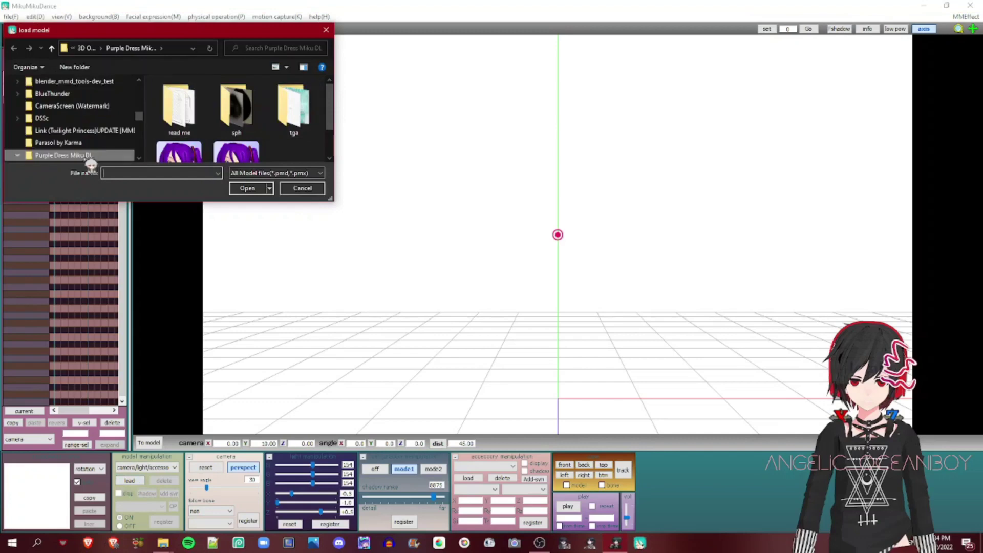
pyautogui.scroll(-1, 85, 158)
pyautogui.click(17, 131)
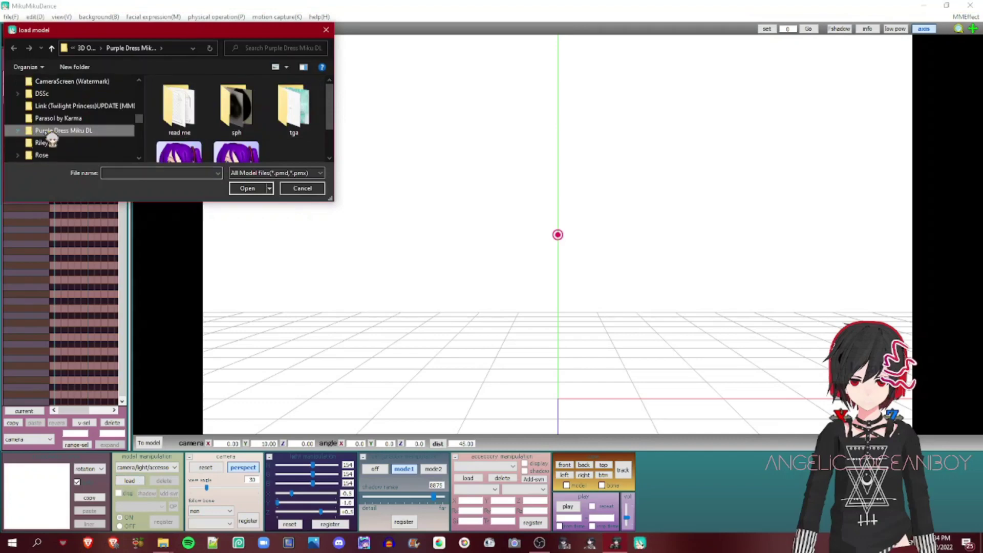
pyautogui.scroll(1, 60, 128)
pyautogui.scroll(-10, 66, 134)
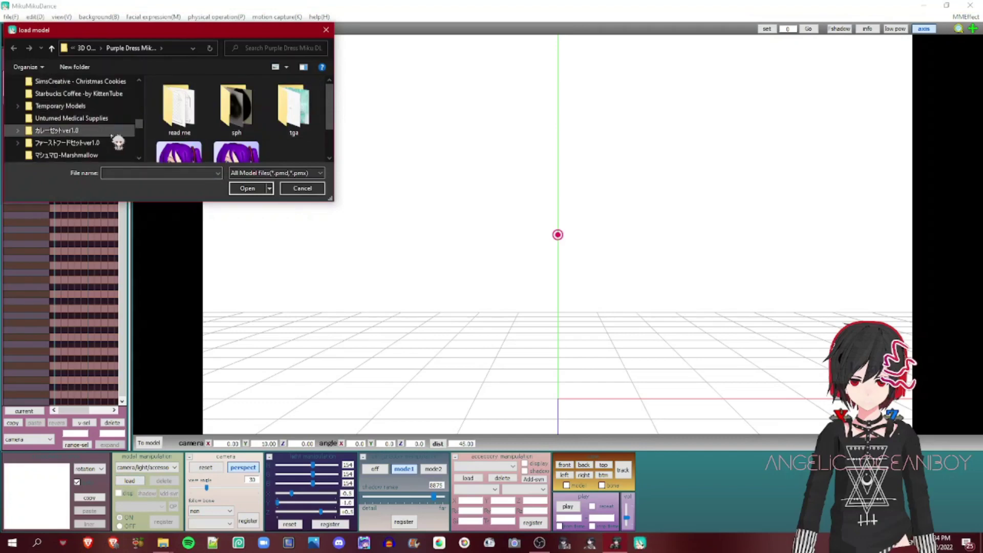
pyautogui.scroll(2, 95, 139)
pyautogui.scroll(-4, 96, 137)
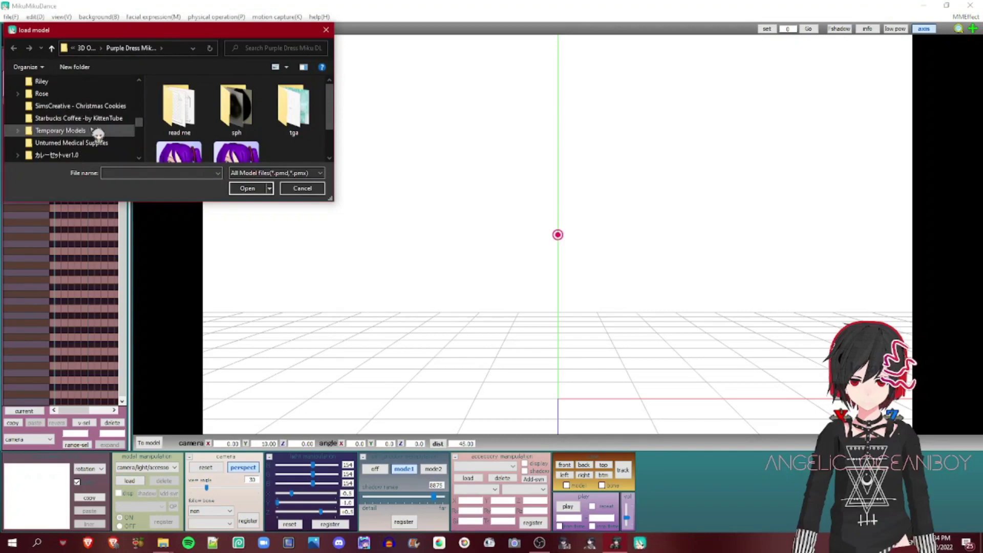
pyautogui.scroll(3, 97, 134)
pyautogui.scroll(2, 77, 128)
pyautogui.scroll(-3, 87, 123)
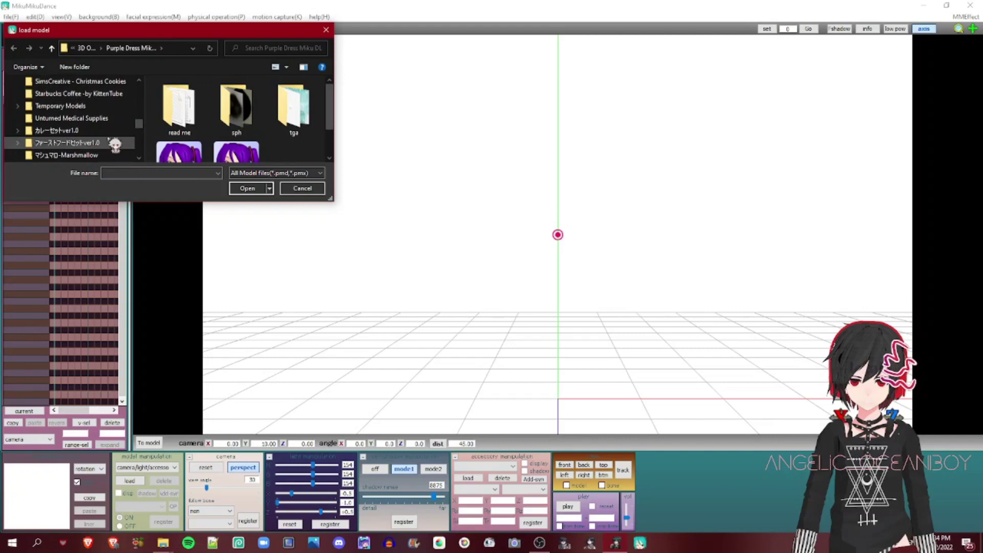
pyautogui.click(72, 106)
pyautogui.doubleClick(235, 108)
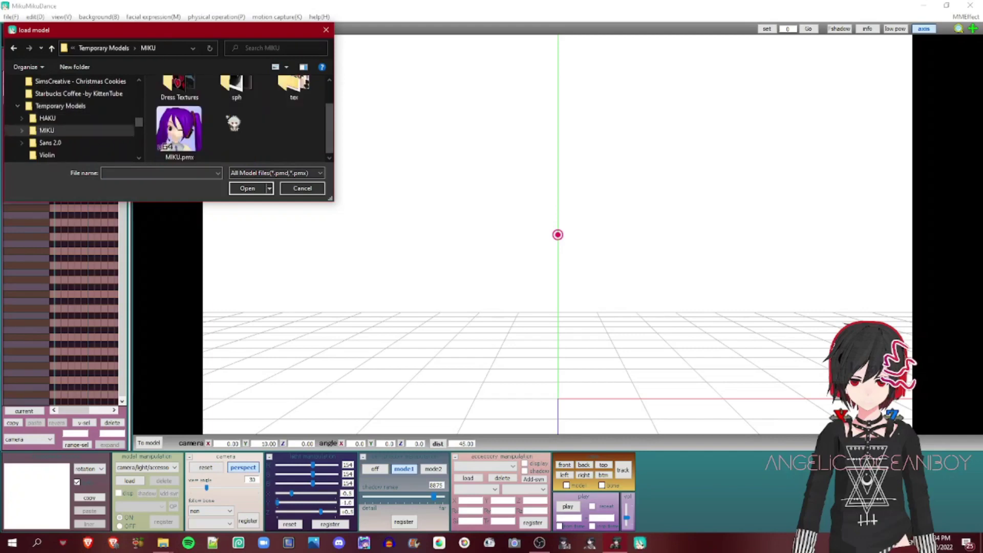
# Load MIKU.pmx into the scene and accept its model information
pyautogui.click(192, 148)
pyautogui.click(262, 187)
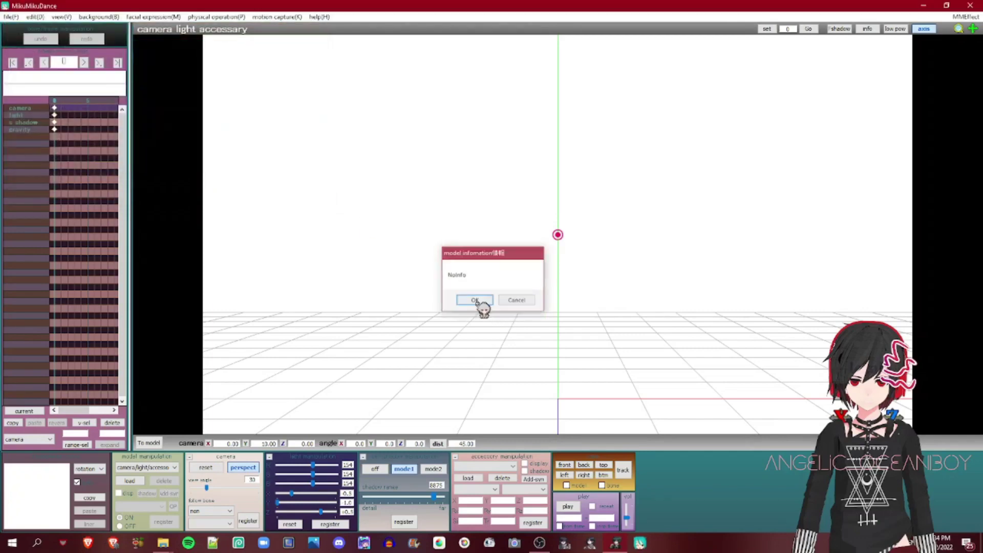
pyautogui.click(481, 303)
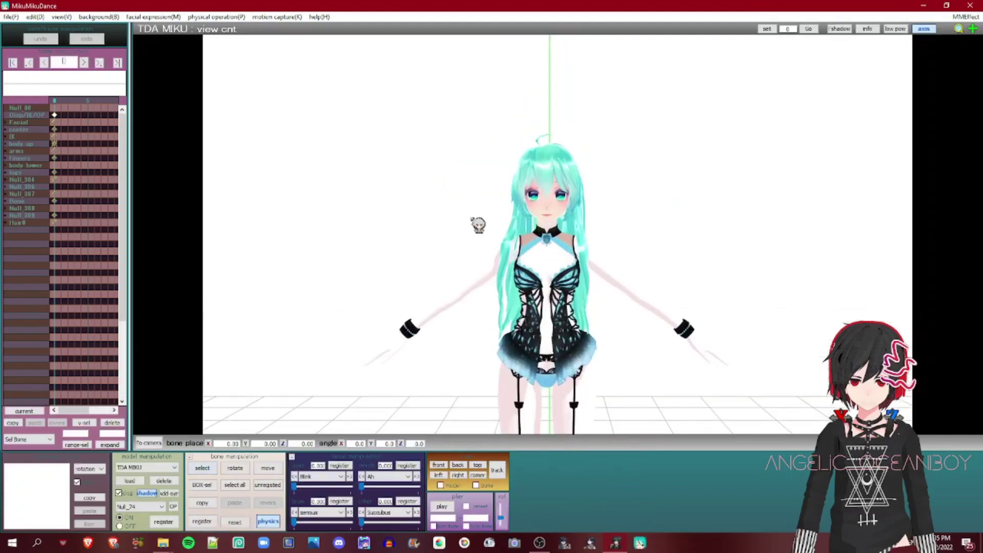
# Inspect the TDA MIKU model's body and outfit textures from the side
pyautogui.moveTo(471, 218); pyautogui.dragTo(648, 269, button='right')
pyautogui.scroll(-3, 492, 218)
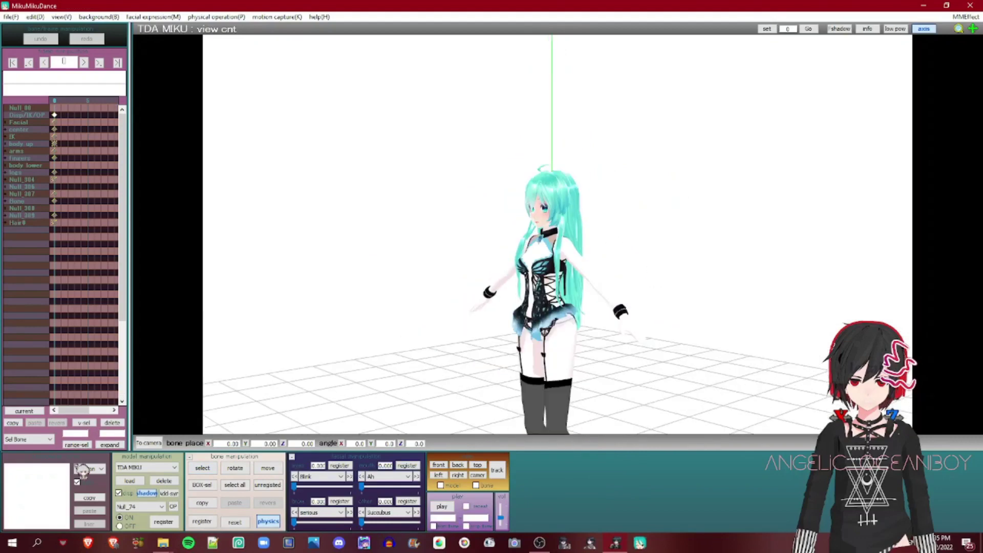
pyautogui.click(129, 481)
pyautogui.click(165, 481)
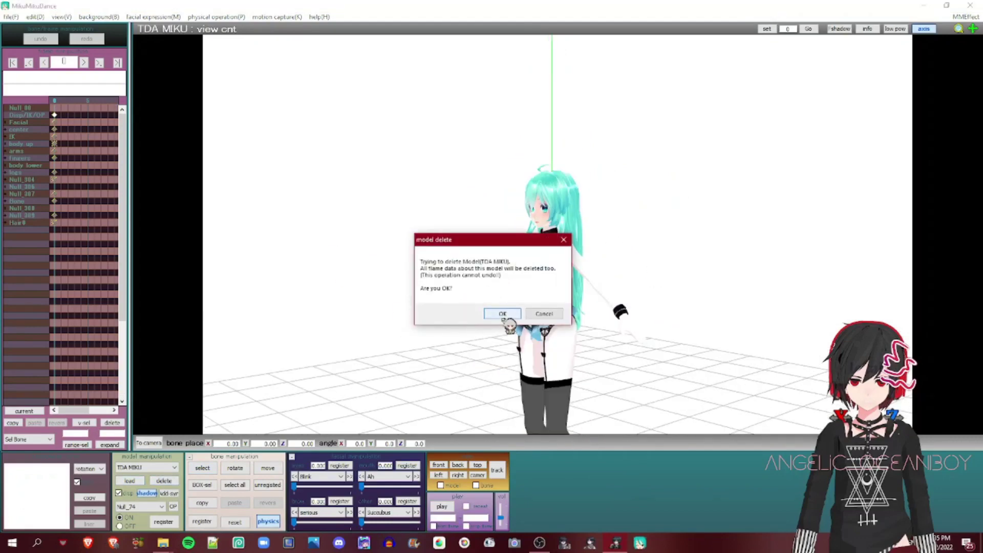
pyautogui.click(502, 314)
# Inspect the TDA MIKU model's face, arms and upper outfit up close from the front
pyautogui.moveTo(544, 197); pyautogui.dragTo(574, 197, button='right')
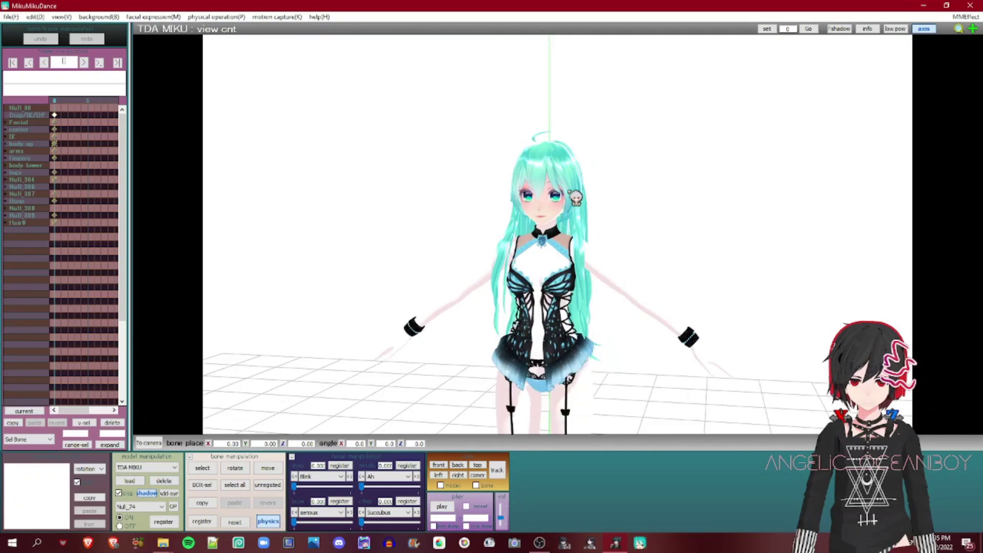
pyautogui.scroll(2, 574, 197)
pyautogui.scroll(2, 535, 259)
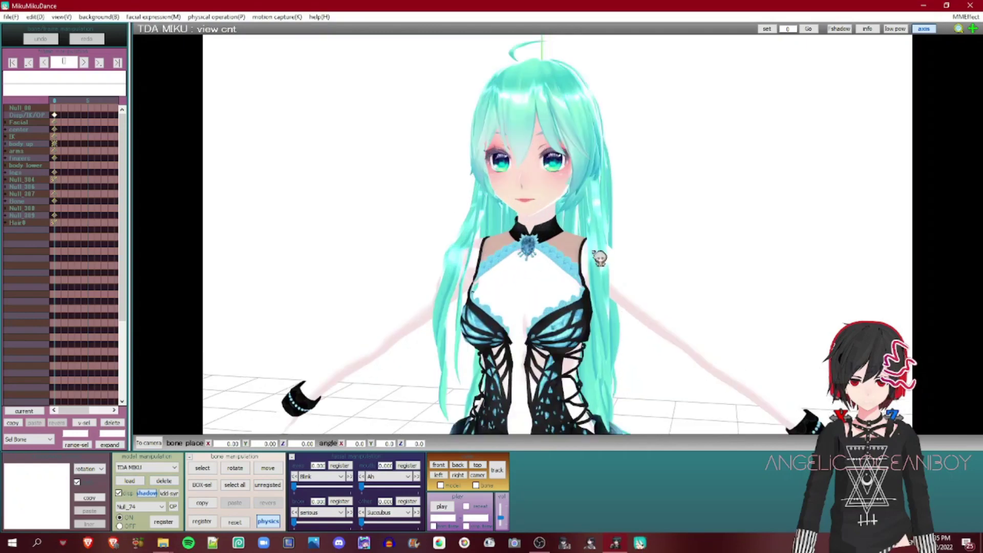
pyautogui.scroll(-4, 599, 258)
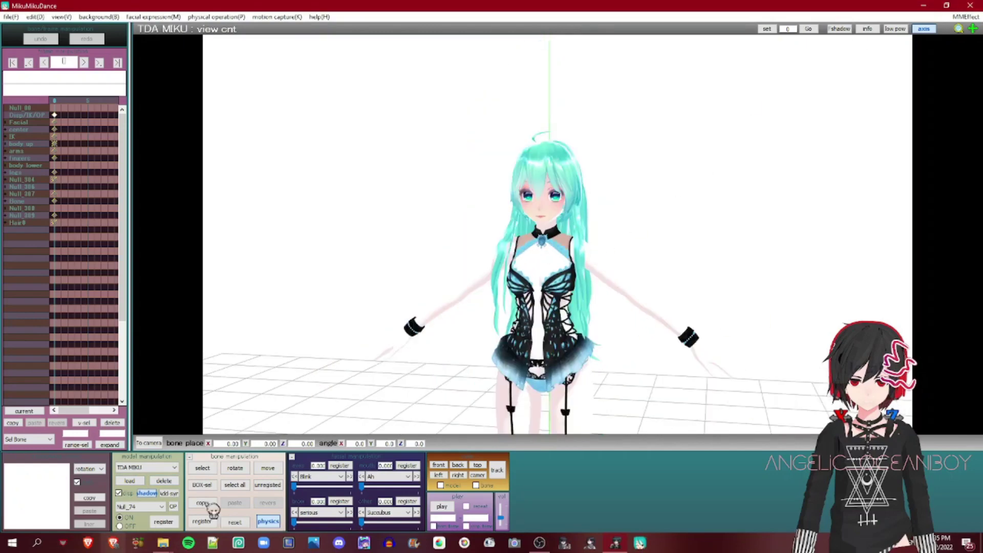
# Delete the TDA MIKU model from the scene and confirm the deletion
pyautogui.click(164, 480)
pyautogui.click(504, 318)
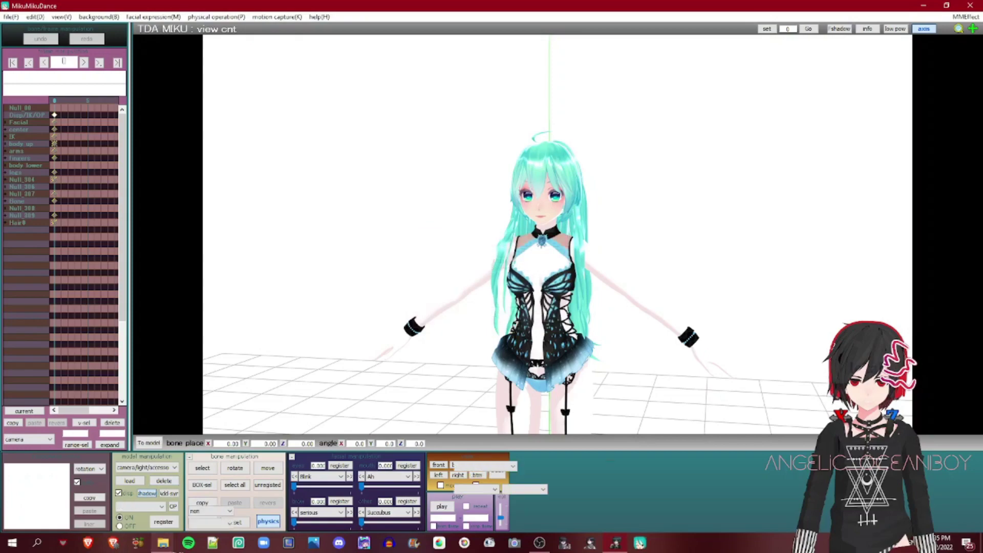
# Switch to File Explorer and open the MIKU folder inside Temporary Models
pyautogui.scroll(-6, 213, 328)
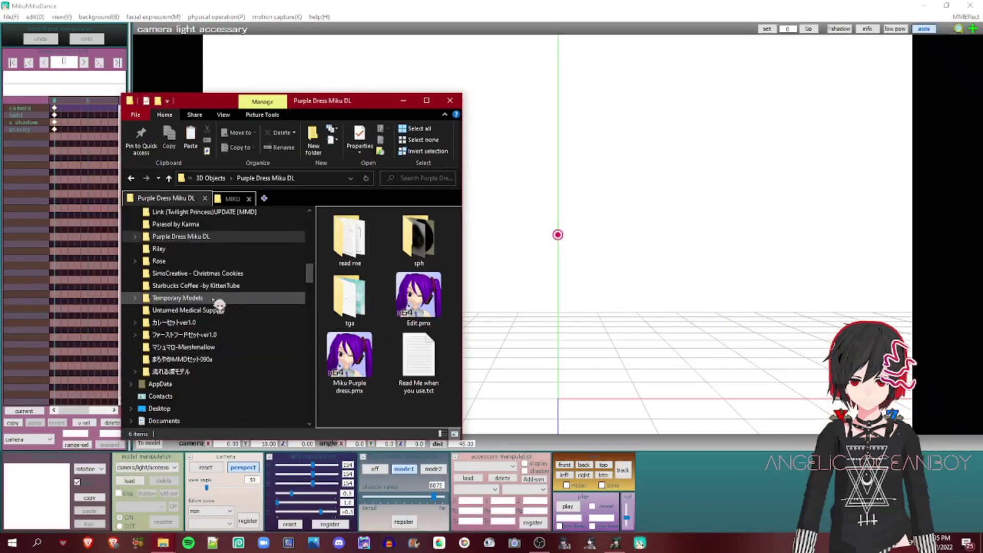
pyautogui.click(234, 311)
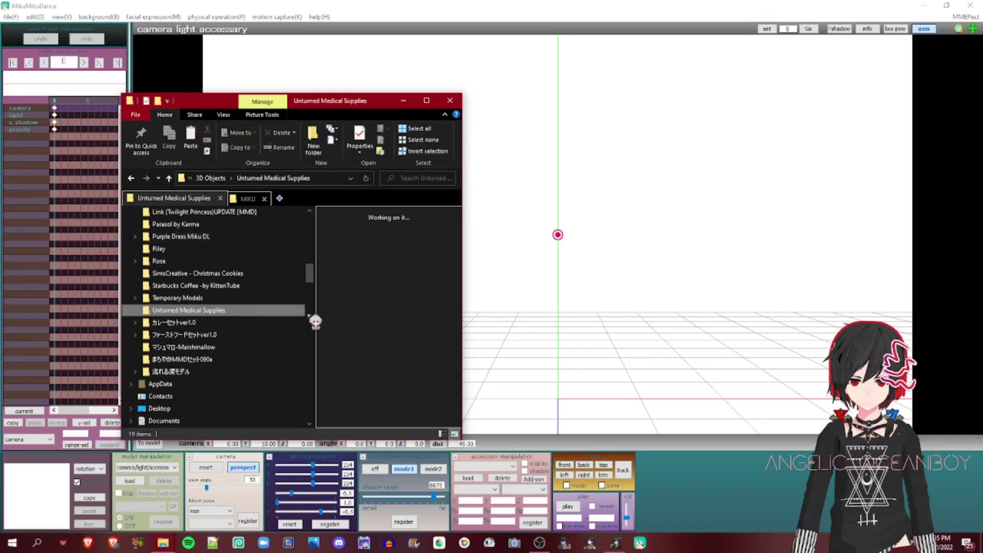
pyautogui.click(204, 299)
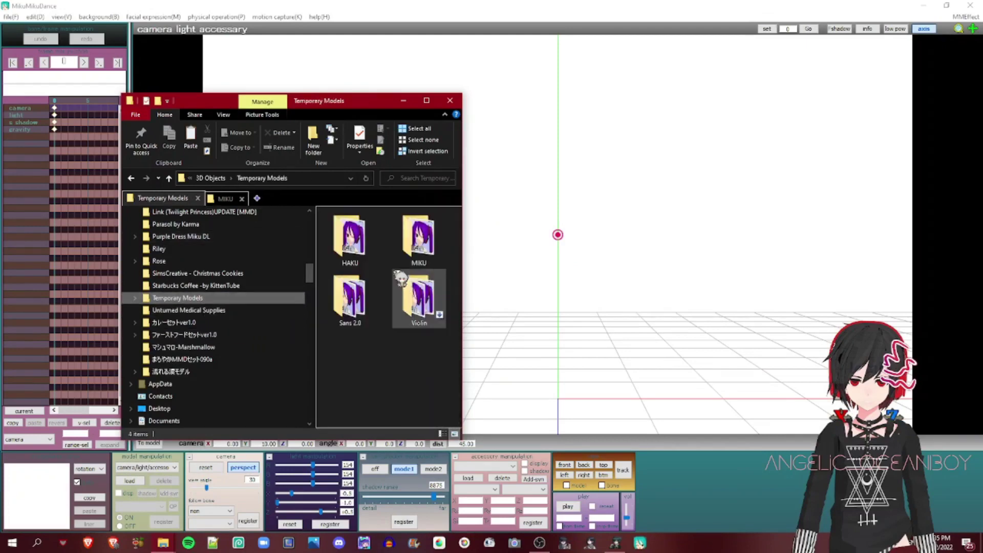
pyautogui.click(420, 262)
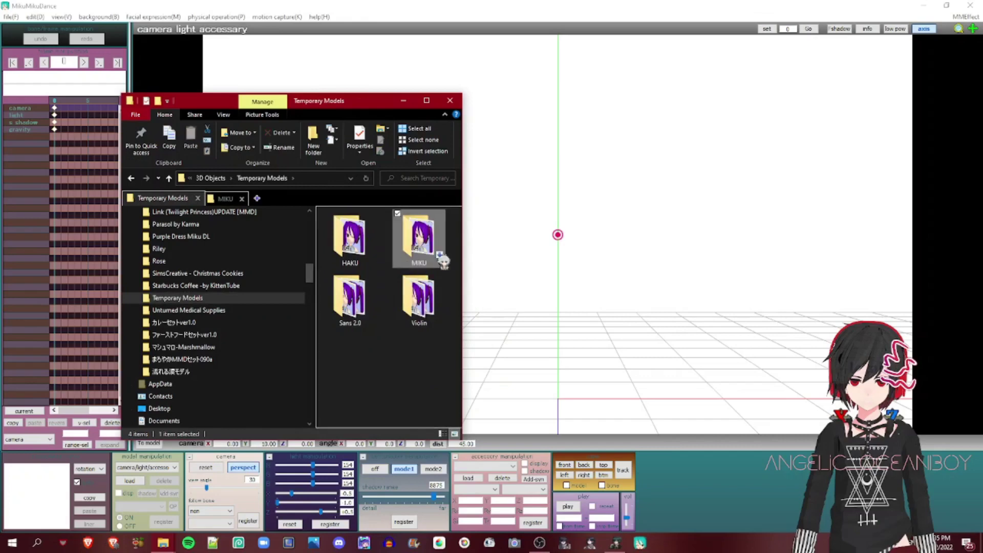
pyautogui.doubleClick(429, 260)
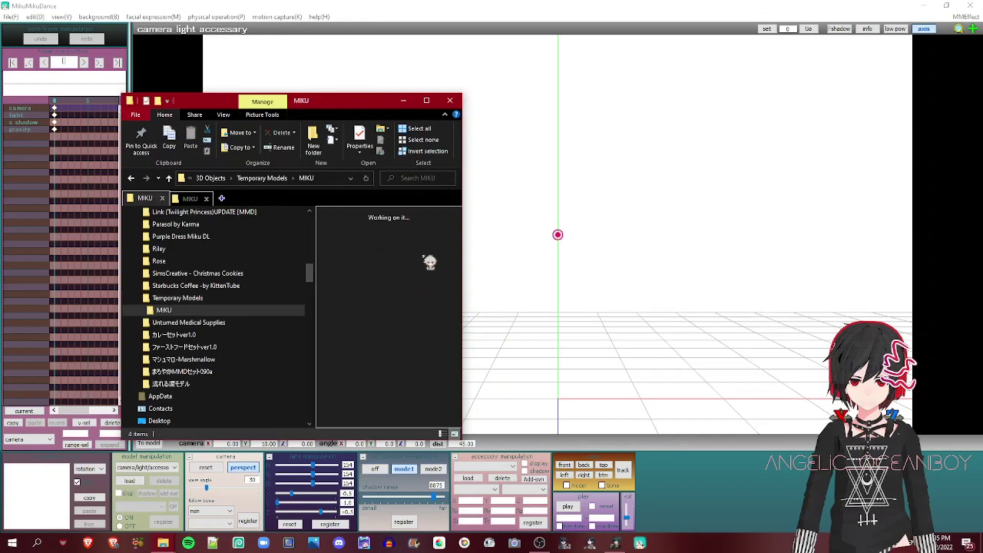
# Open MIKU.pmx from the MIKU folder in PmxEditor
pyautogui.click(436, 313)
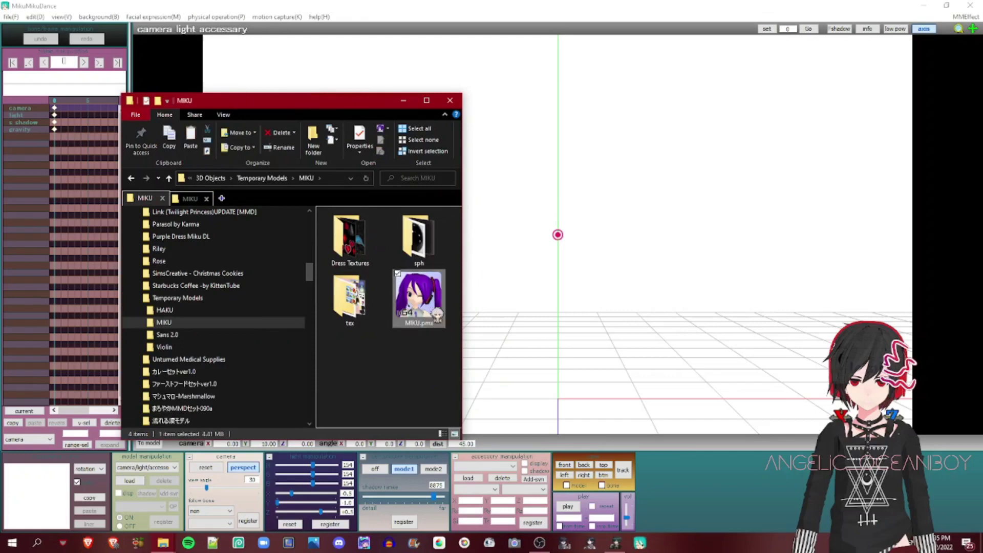
pyautogui.rightClick(435, 310)
pyautogui.click(334, 30)
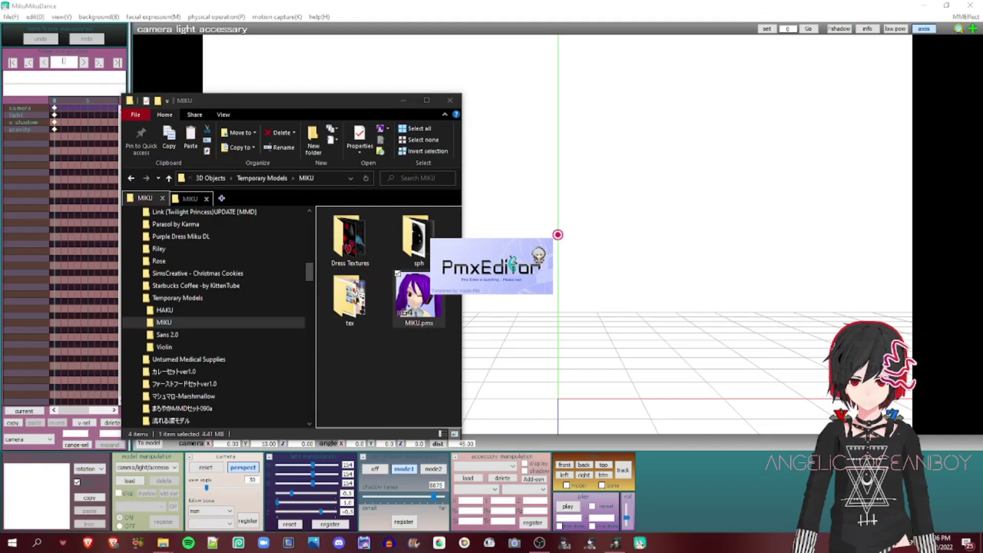
# Close the duplicate MIKU folder tab and minimize the File Explorer window
pyautogui.click(207, 199)
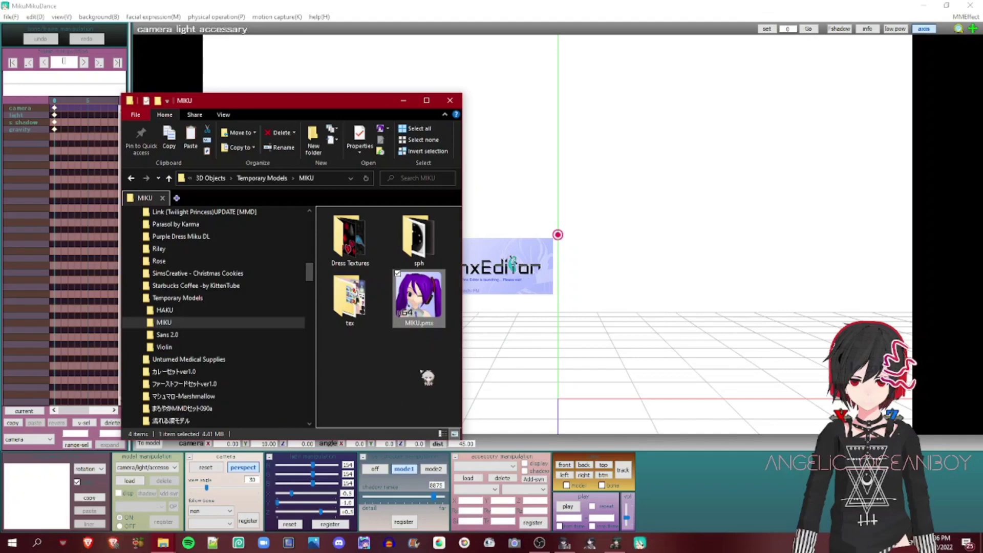
pyautogui.click(427, 377)
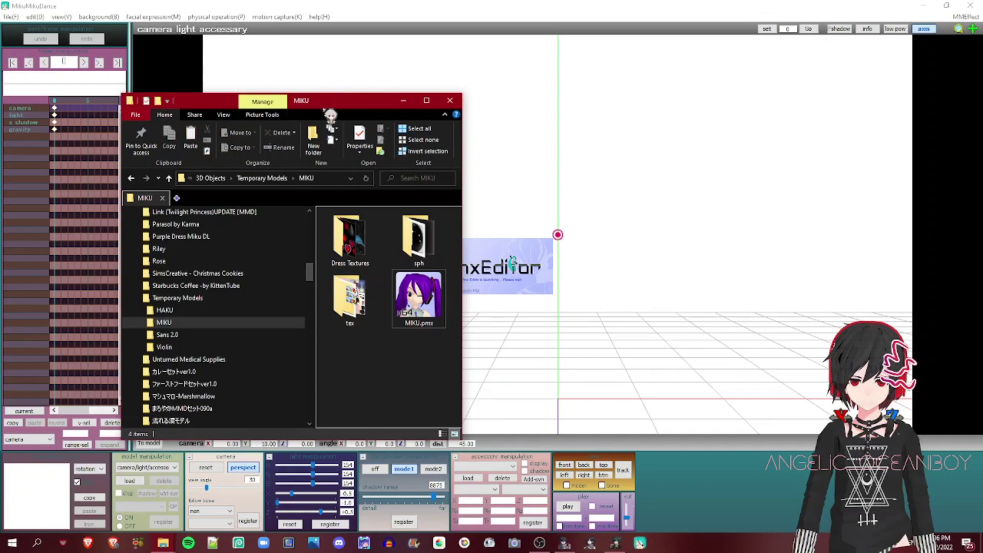
pyautogui.moveTo(328, 101); pyautogui.dragTo(302, 103)
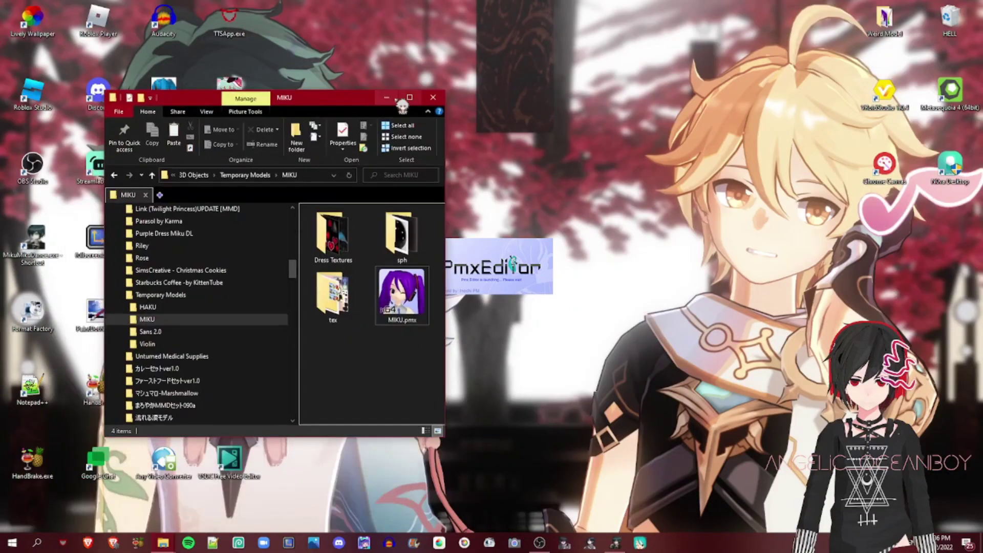
pyautogui.click(388, 100)
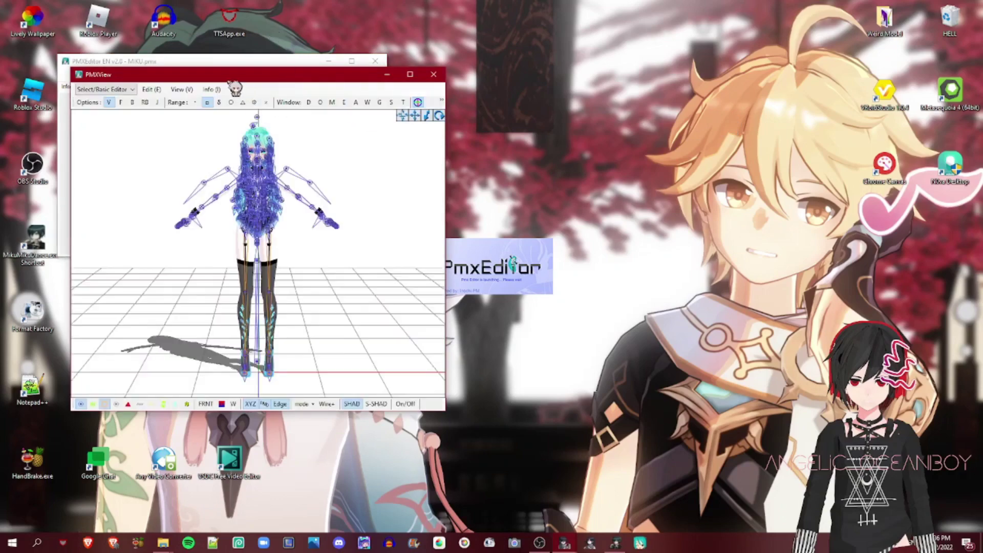
# Maximize the PMXView window and hide the bone and vertex overlays so only the textured model shows
pyautogui.moveTo(229, 82); pyautogui.dragTo(498, 101)
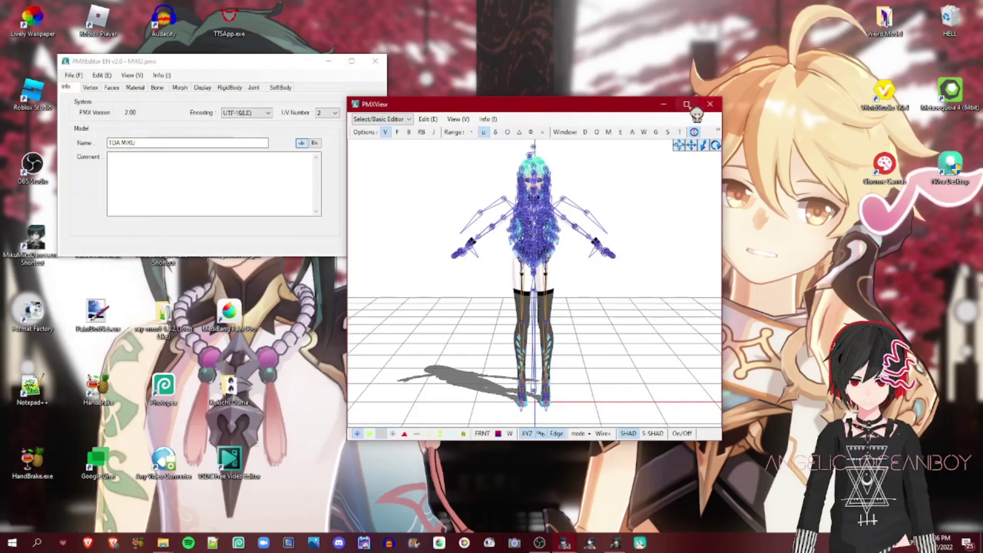
pyautogui.click(689, 100)
pyautogui.click(12, 526)
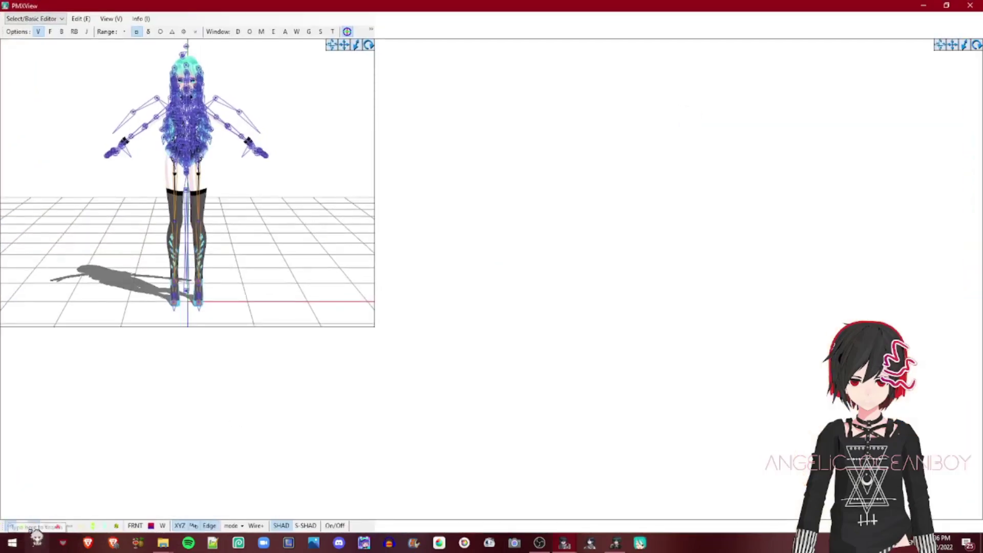
pyautogui.click(23, 527)
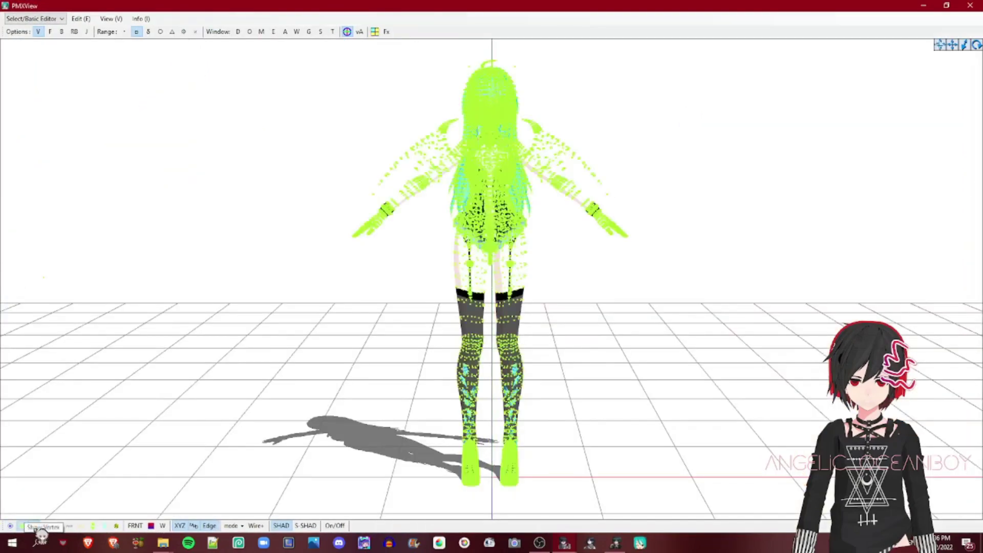
pyautogui.click(34, 527)
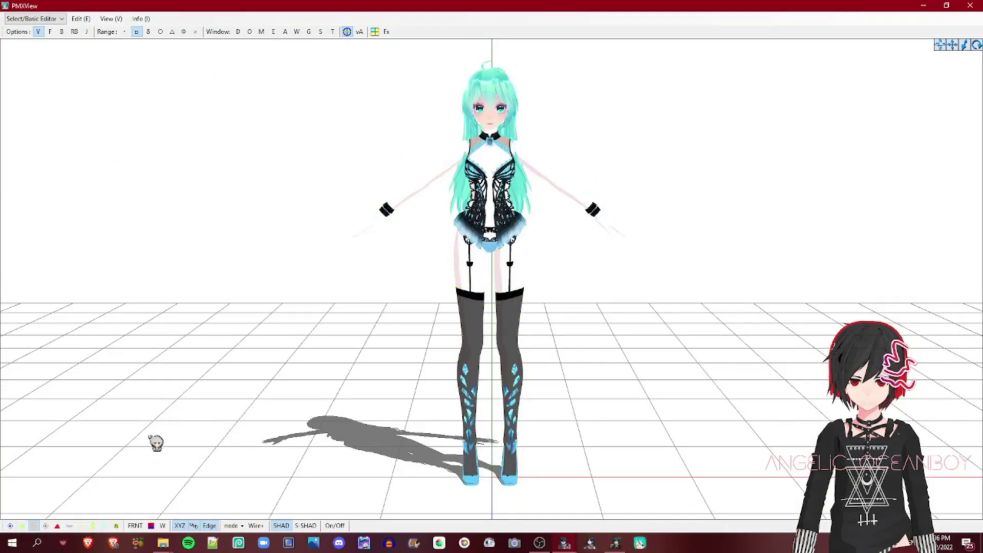
pyautogui.moveTo(366, 161); pyautogui.dragTo(360, 277, button='middle')
pyautogui.scroll(5, 589, 284)
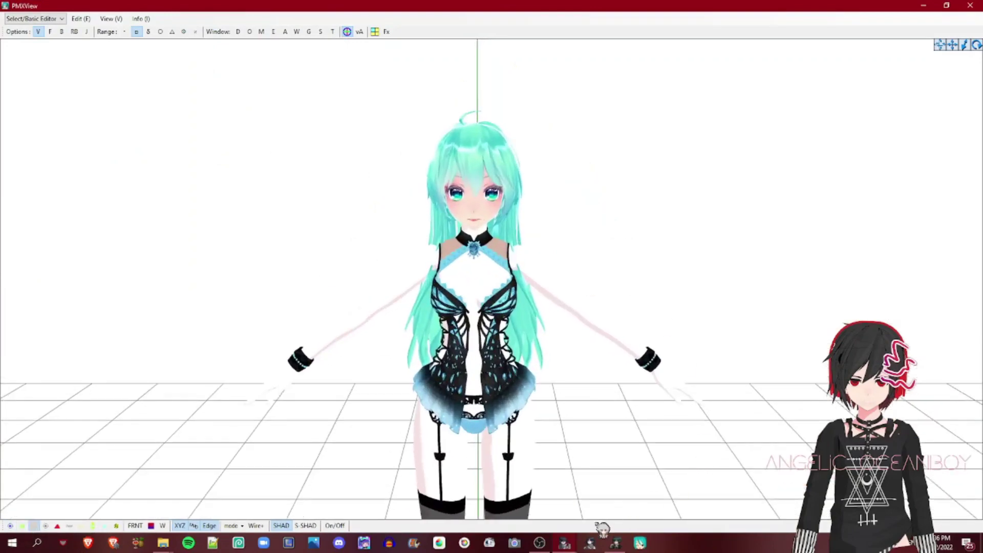
# Bring the PMXEditor window to the front and display the model's material list
pyautogui.click(568, 542)
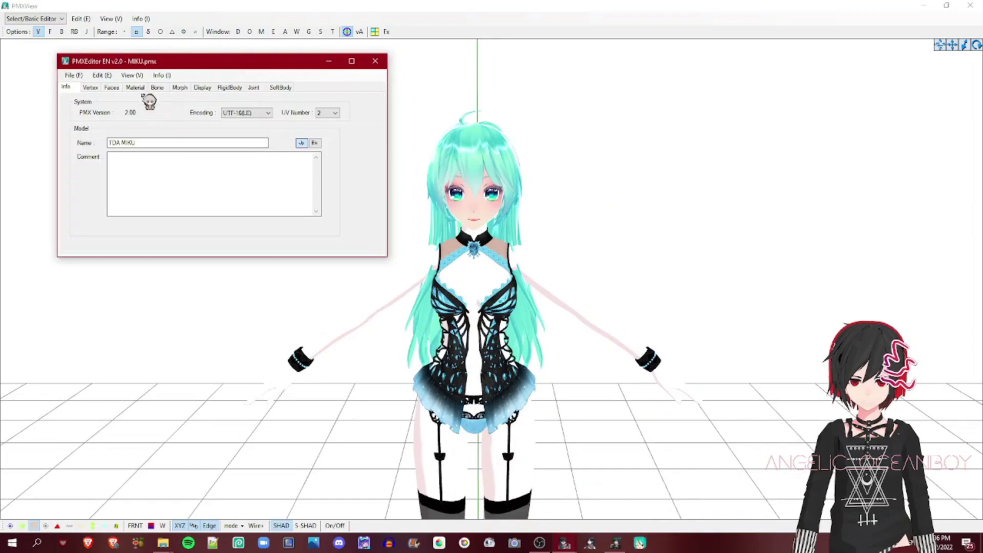
pyautogui.click(136, 87)
pyautogui.scroll(-4, 146, 167)
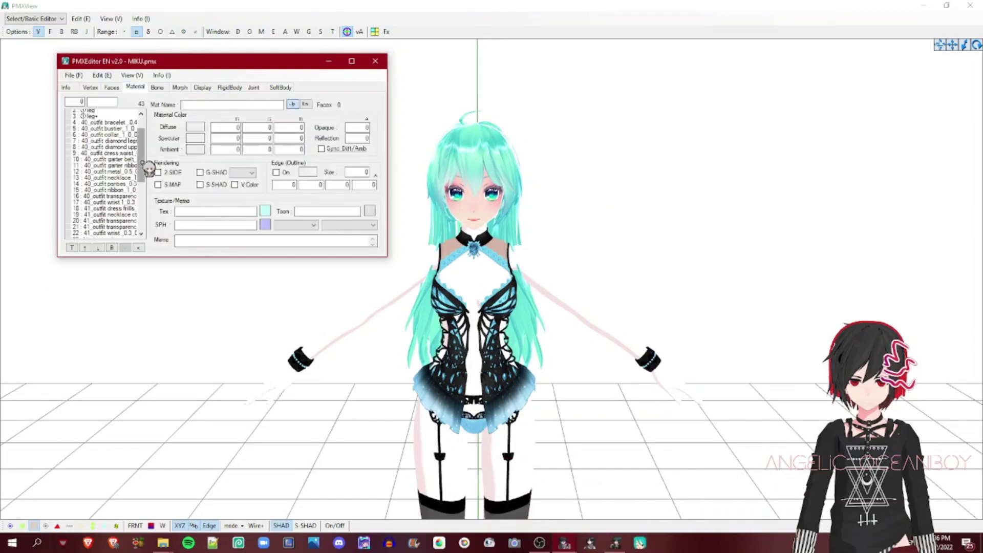
pyautogui.scroll(4, 146, 166)
pyautogui.scroll(-3, 535, 354)
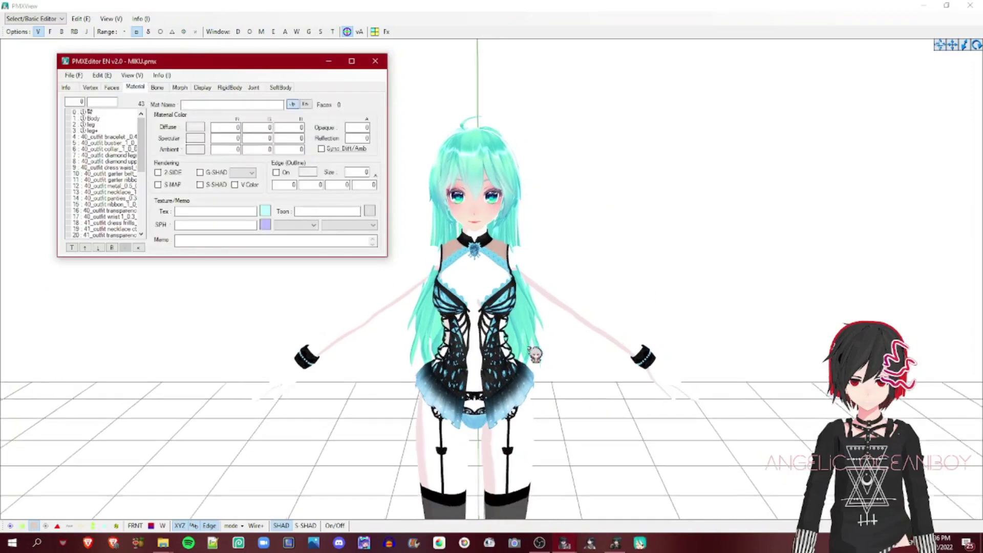
pyautogui.scroll(-1, 535, 353)
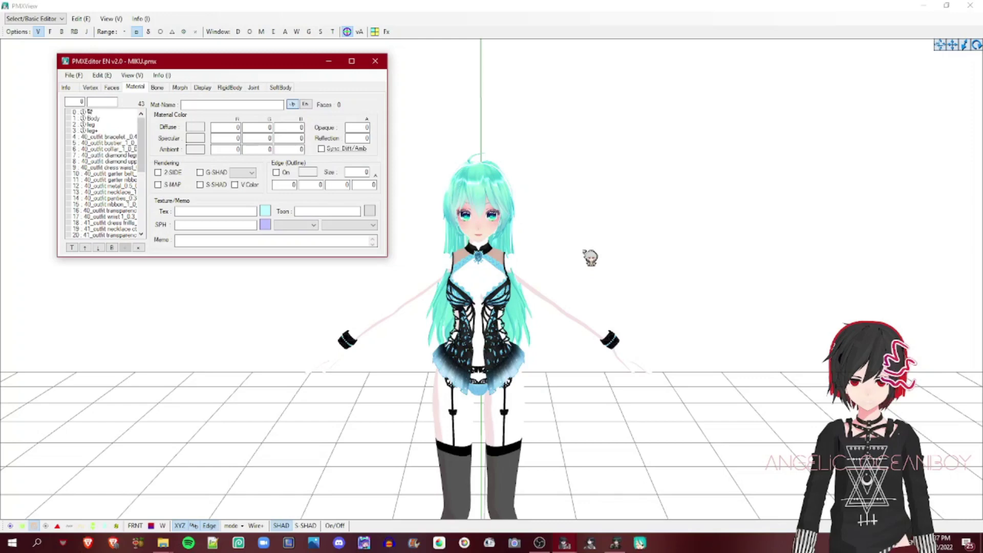
pyautogui.scroll(1, 619, 217)
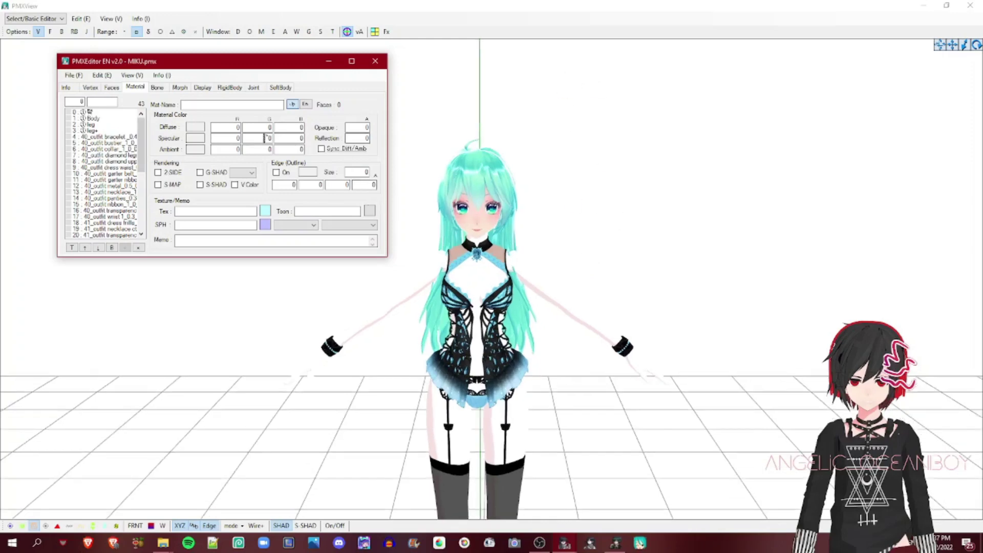
# Check the texture path of the leg material, then select the Body material
pyautogui.click(90, 124)
pyautogui.scroll(-1, 493, 267)
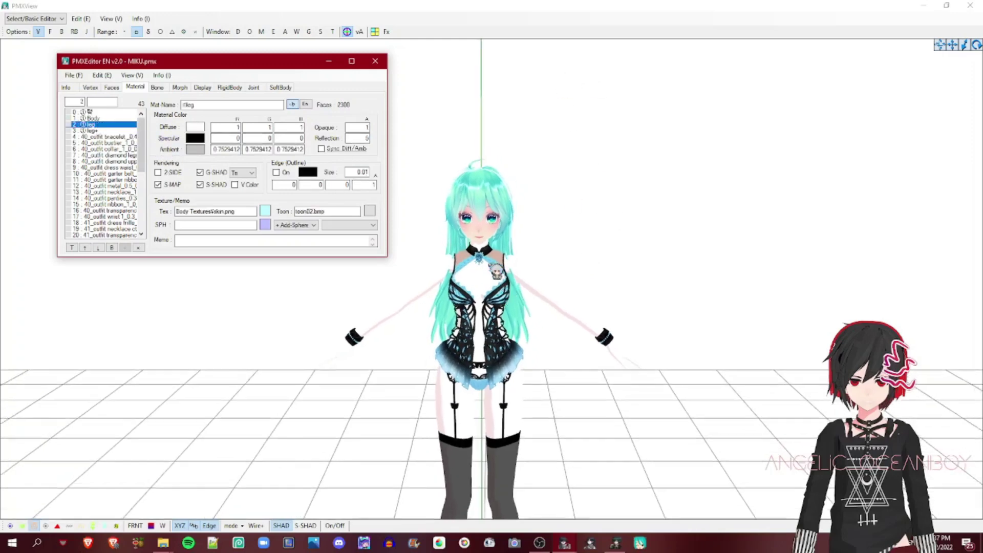
pyautogui.scroll(-1, 495, 269)
pyautogui.scroll(1, 489, 251)
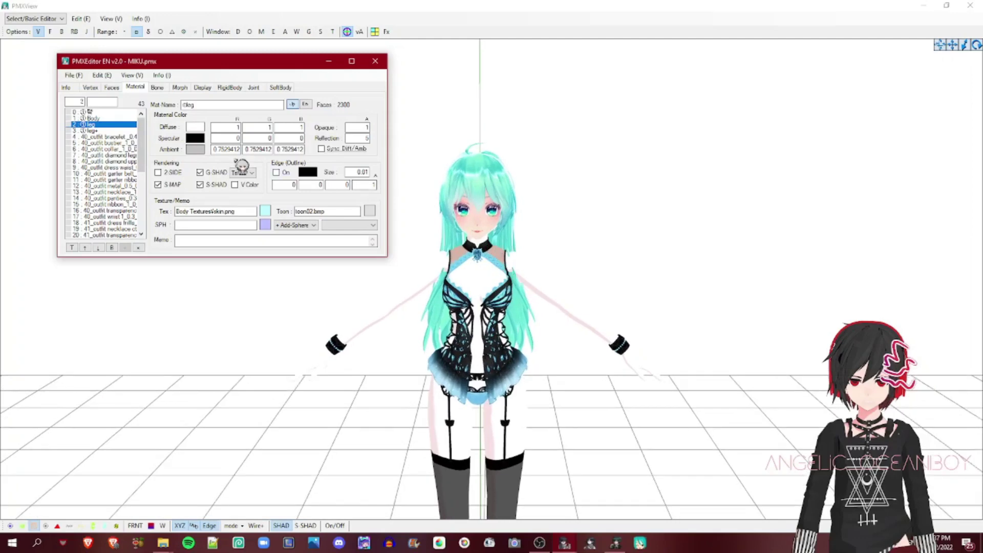
pyautogui.click(114, 119)
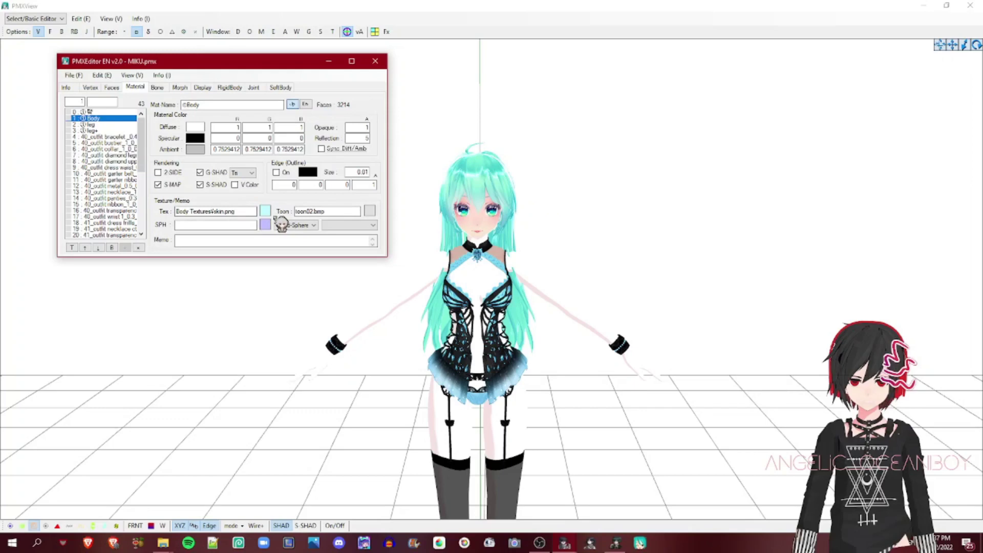
# Open the texture viewer for the Body material and place it beside the model
pyautogui.click(266, 212)
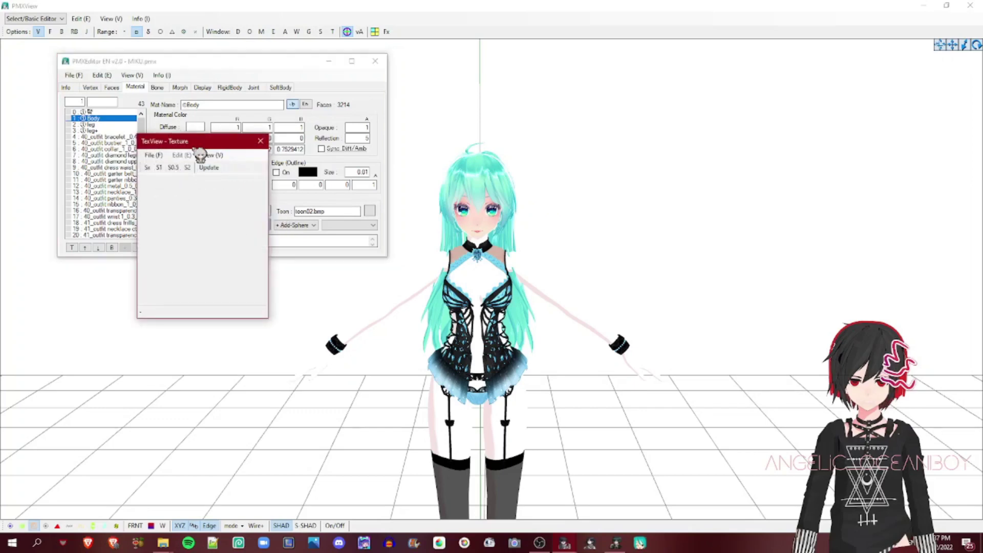
pyautogui.moveTo(197, 143); pyautogui.dragTo(711, 127)
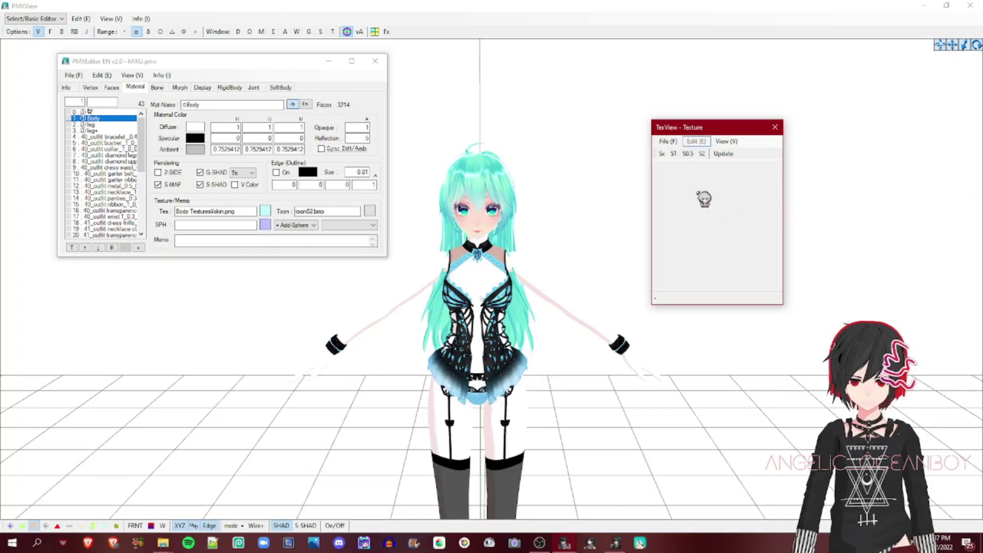
pyautogui.click(775, 127)
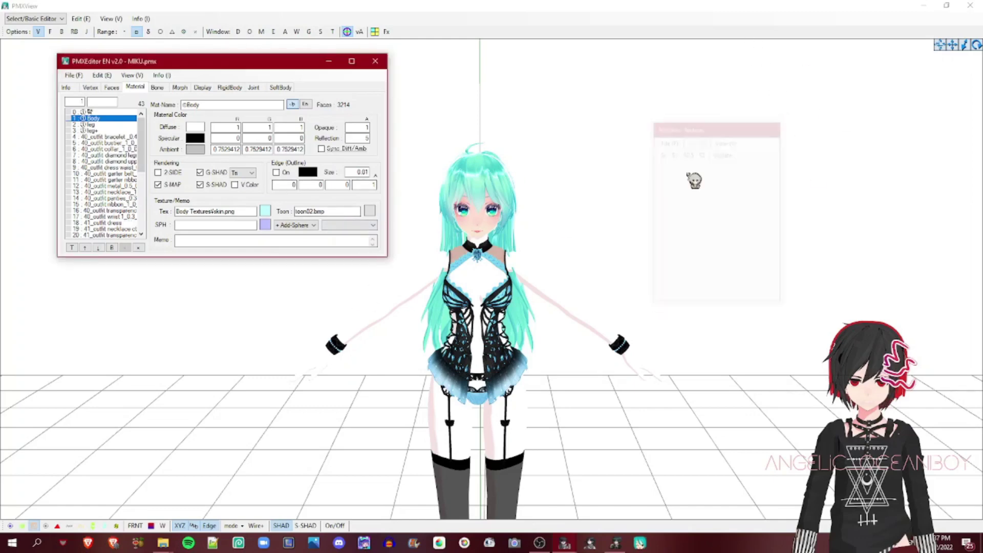
pyautogui.click(265, 211)
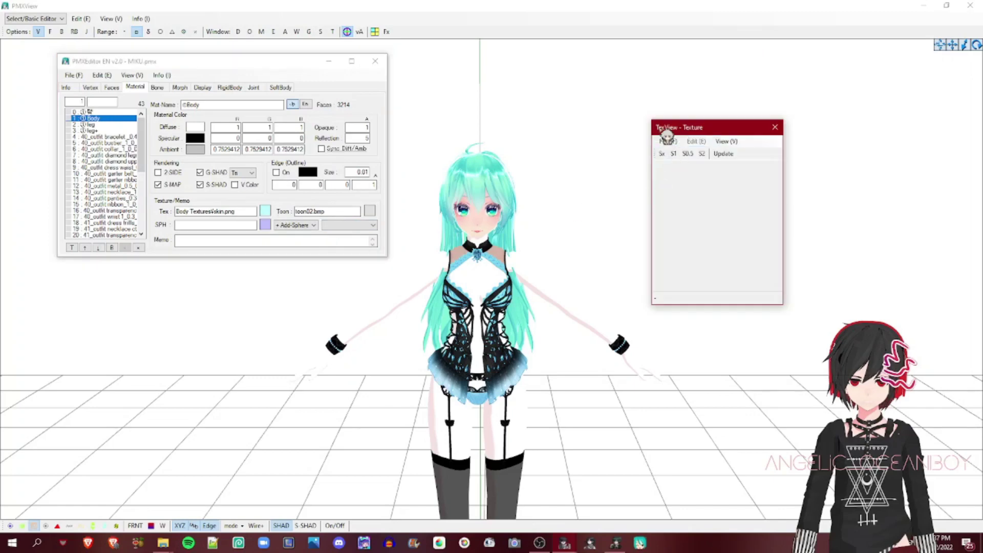
# Load body_MIKU.png from the tex folder into the texture viewer
pyautogui.click(666, 141)
pyautogui.click(678, 156)
pyautogui.click(667, 140)
pyautogui.click(672, 151)
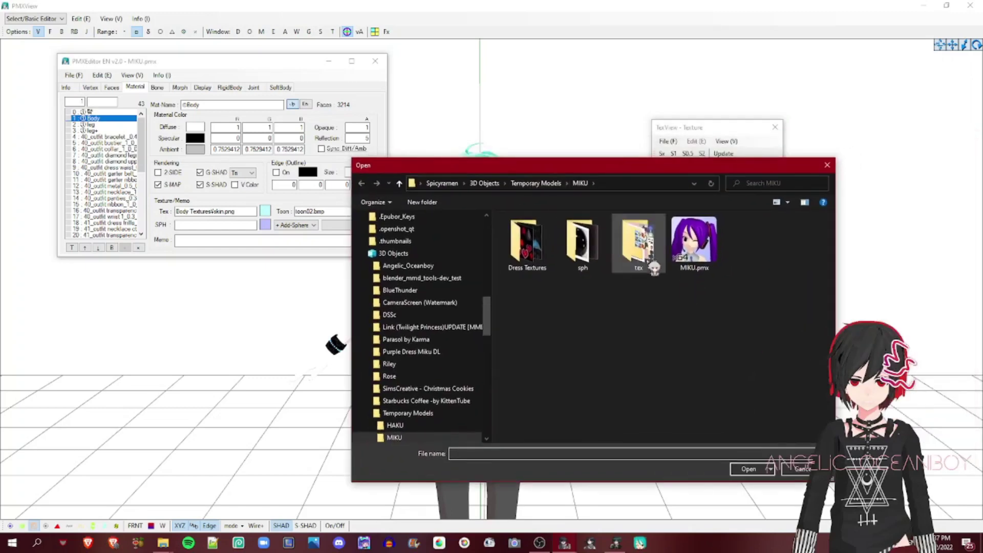
pyautogui.doubleClick(647, 259)
pyautogui.click(650, 264)
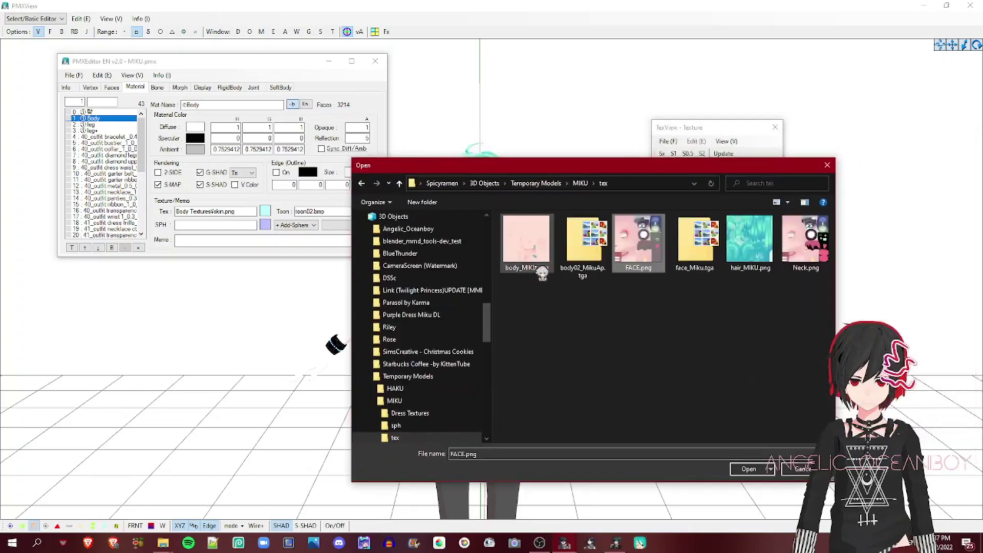
pyautogui.click(538, 269)
pyautogui.scroll(-1, 471, 365)
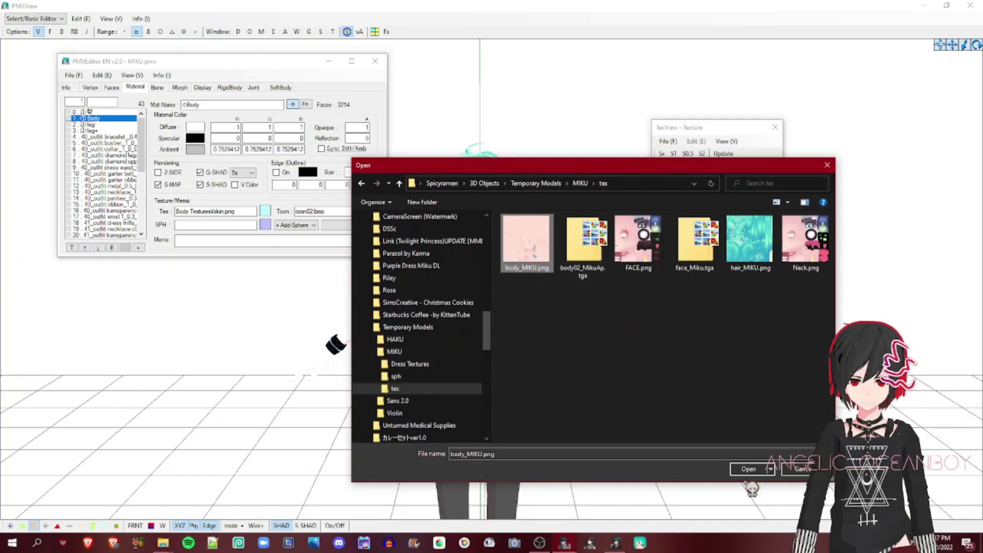
pyautogui.click(741, 468)
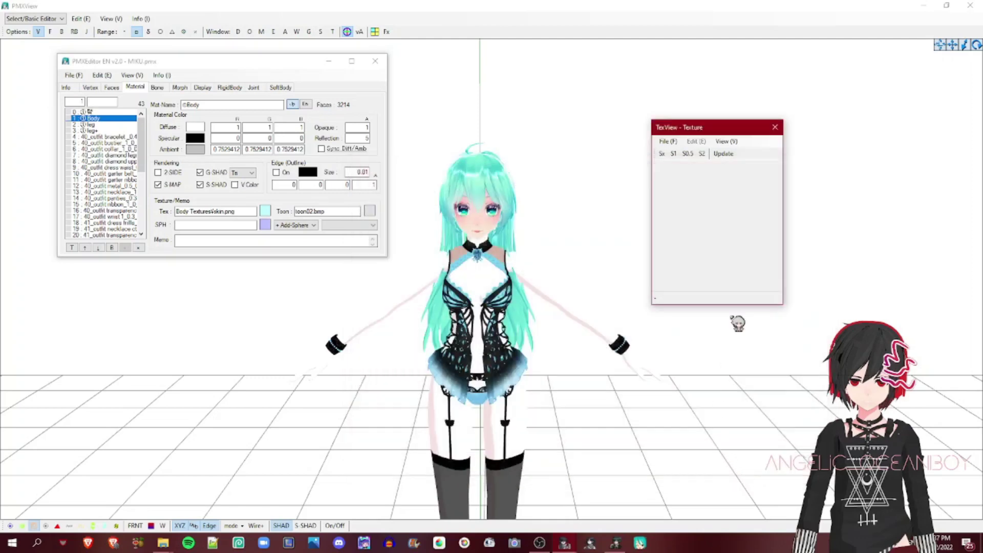
# Apply body_MIKU.png as the Body material's texture, confirm the change and close the texture viewer
pyautogui.click(723, 154)
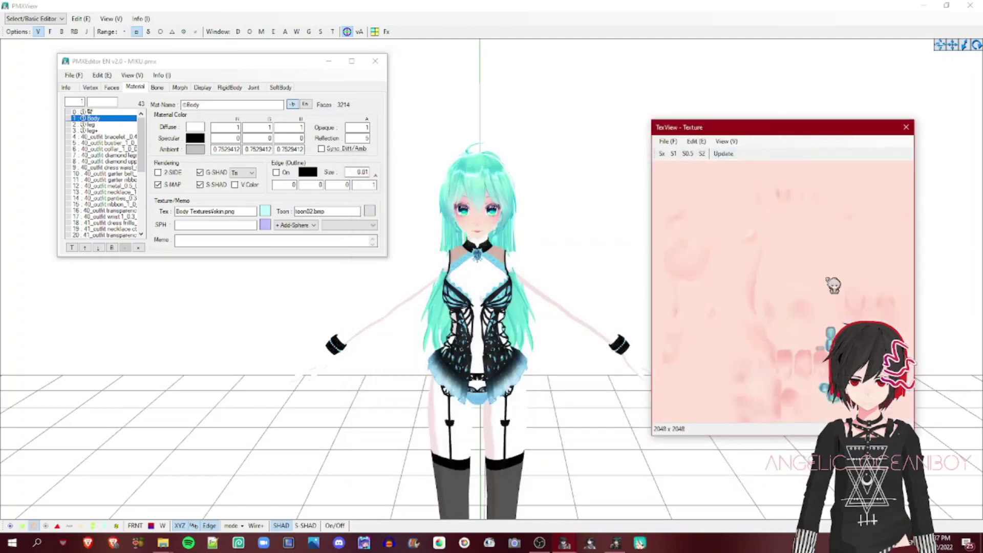
pyautogui.click(723, 154)
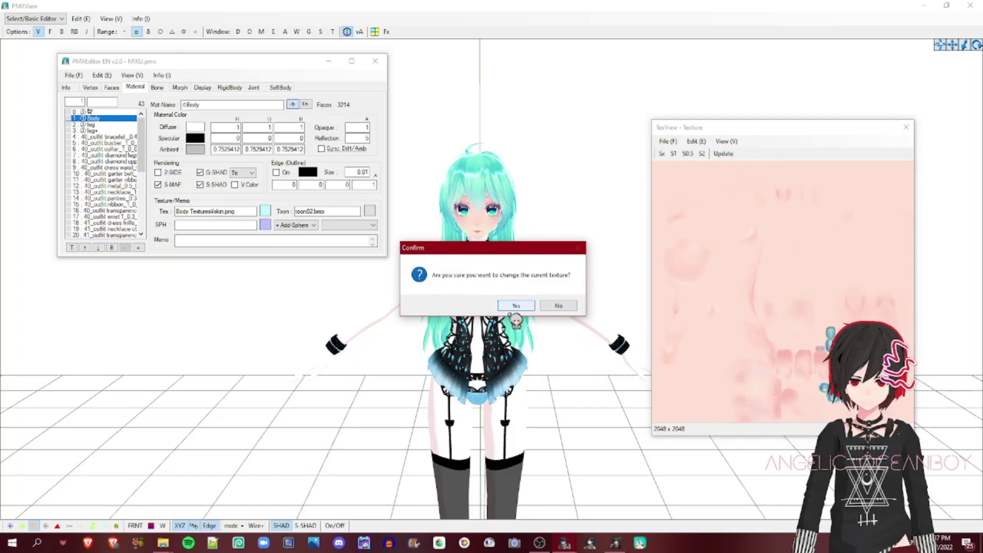
pyautogui.click(515, 306)
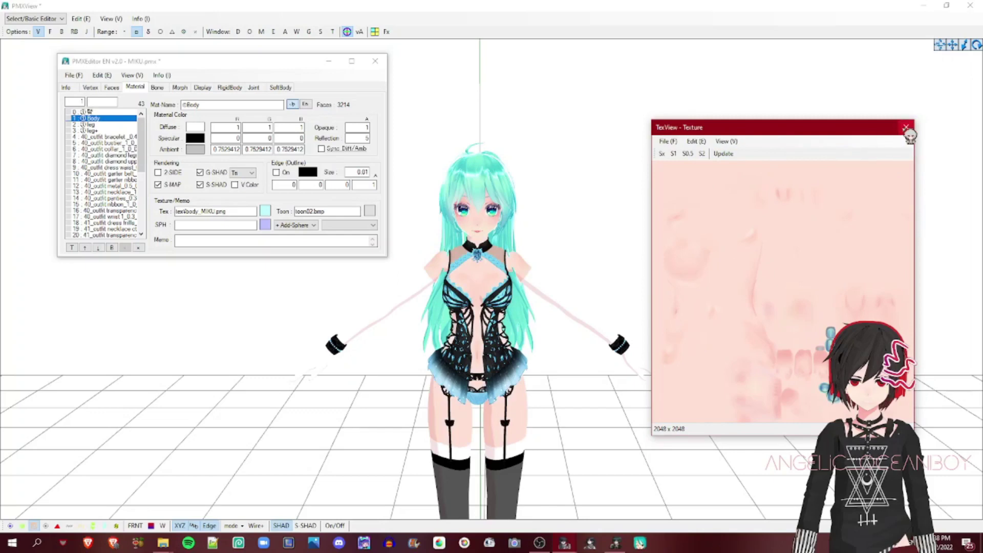
pyautogui.click(906, 127)
# Select the Body, leg and leg+ materials together and apply the texture path tex\body_MIKU.png to them
pyautogui.moveTo(566, 543)
pyautogui.click(505, 492)
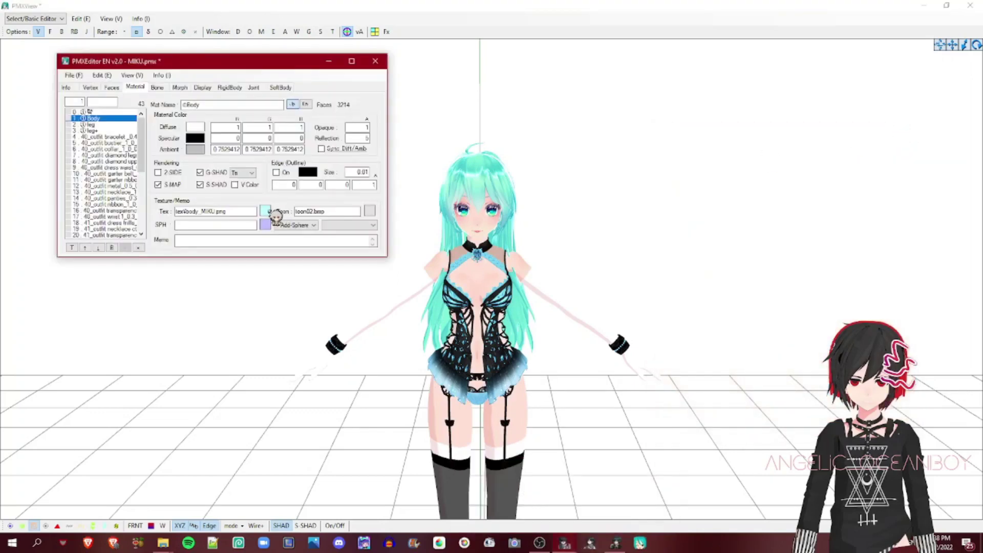
pyautogui.keyDown('shift'); pyautogui.click(94, 131); pyautogui.keyUp('shift')
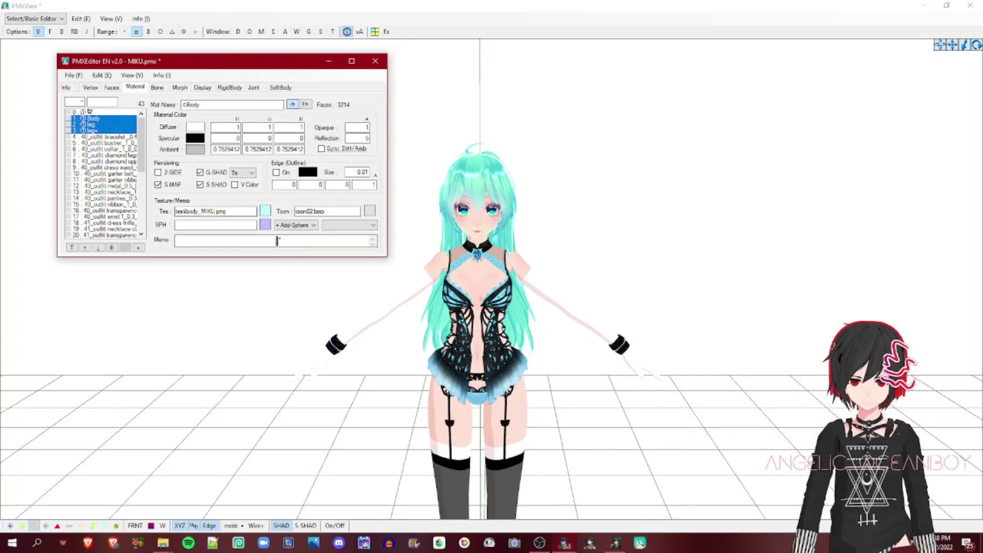
pyautogui.click(266, 212)
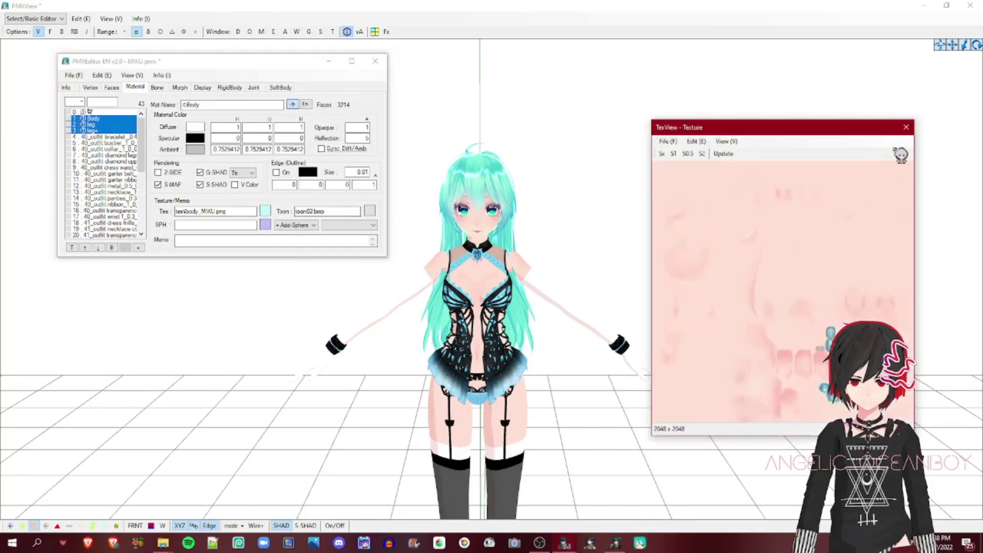
pyautogui.click(906, 124)
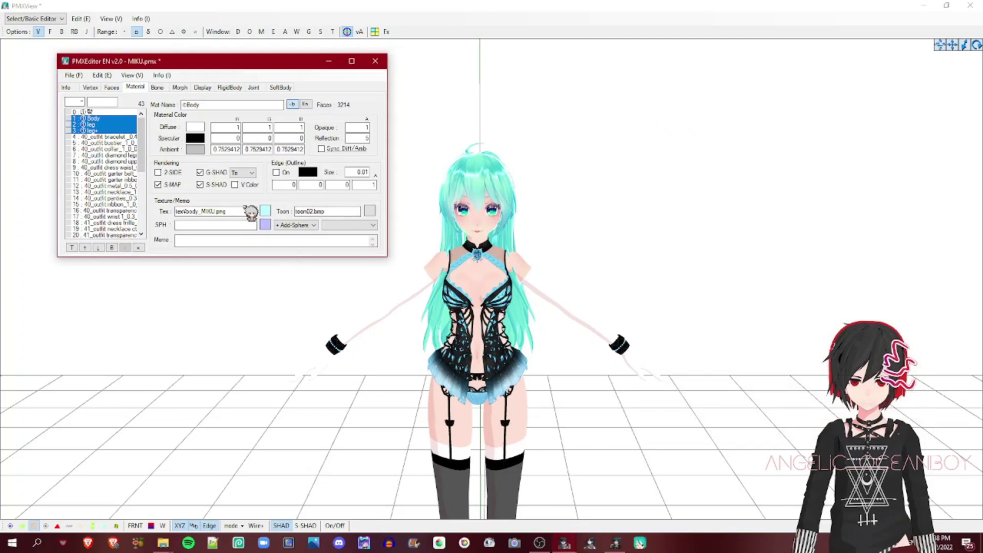
pyautogui.moveTo(243, 211); pyautogui.dragTo(8, 204)
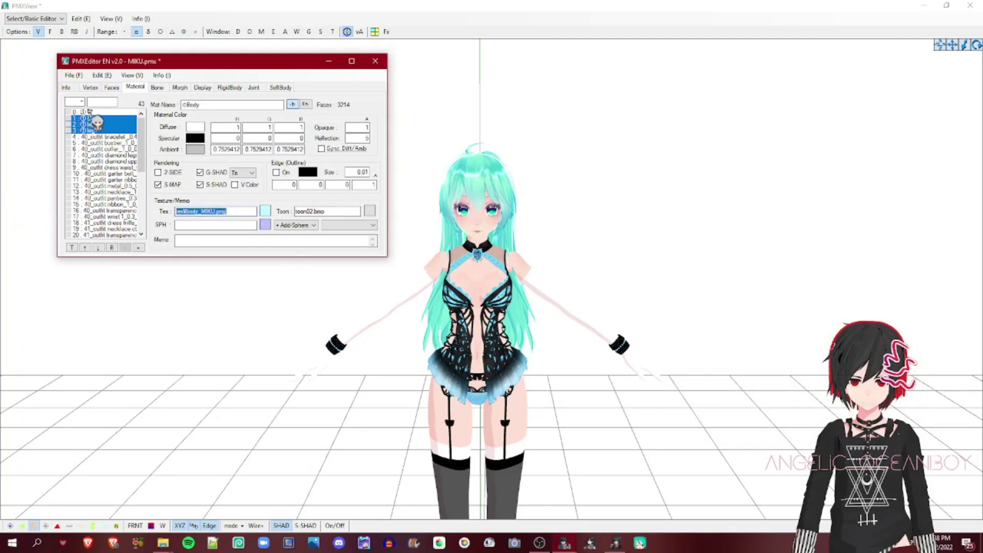
pyautogui.hotkey('ctrl', 'z')
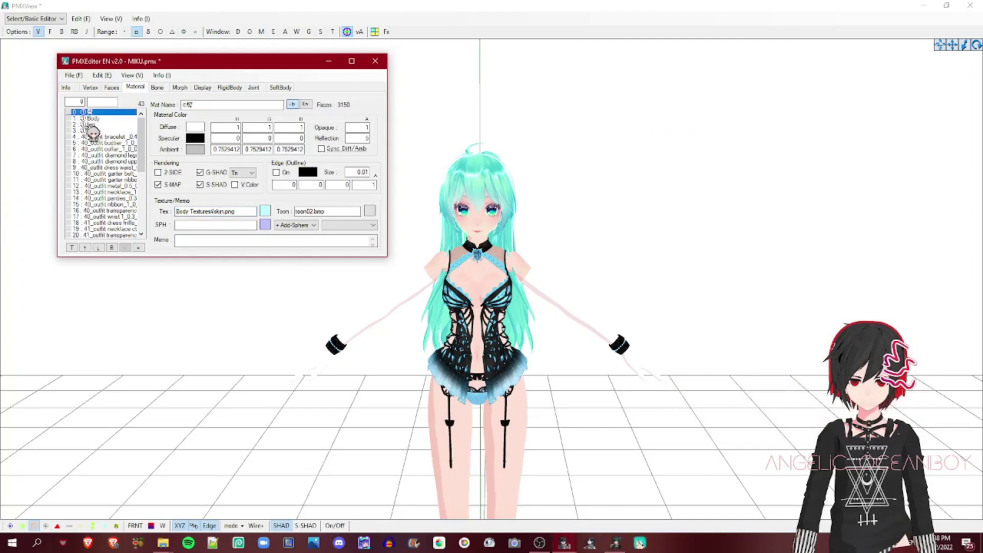
# Select the first material in the list together with leg and set their texture path to tex\body_MIKU.png
pyautogui.keyDown('ctrl'); pyautogui.click(86, 124); pyautogui.keyUp('ctrl')
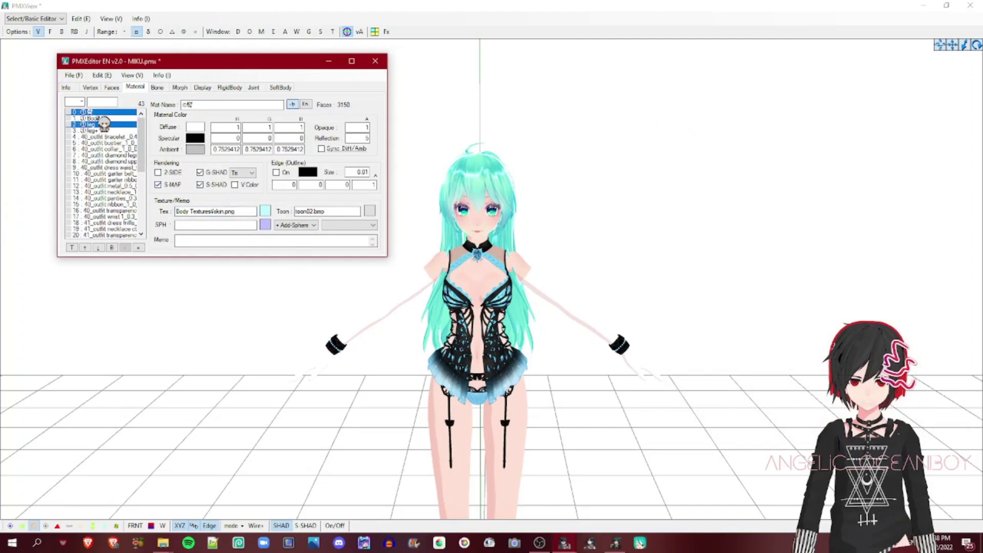
pyautogui.keyDown('ctrl'); pyautogui.click(89, 111); pyautogui.keyUp('ctrl')
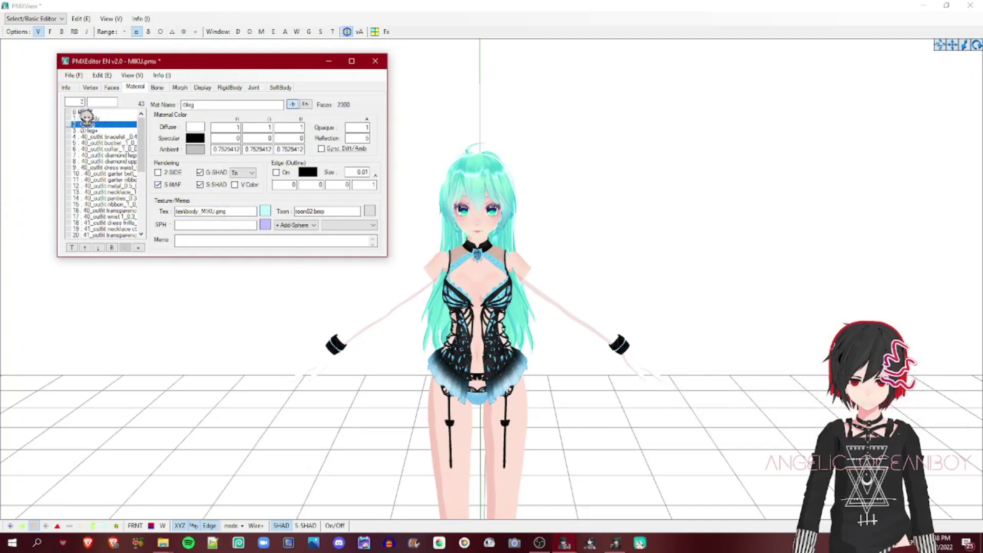
pyautogui.keyDown('ctrl'); pyautogui.click(91, 125); pyautogui.keyUp('ctrl')
pyautogui.keyDown('ctrl'); pyautogui.click(90, 112); pyautogui.keyUp('ctrl')
pyautogui.keyDown('ctrl'); pyautogui.click(95, 125); pyautogui.keyUp('ctrl')
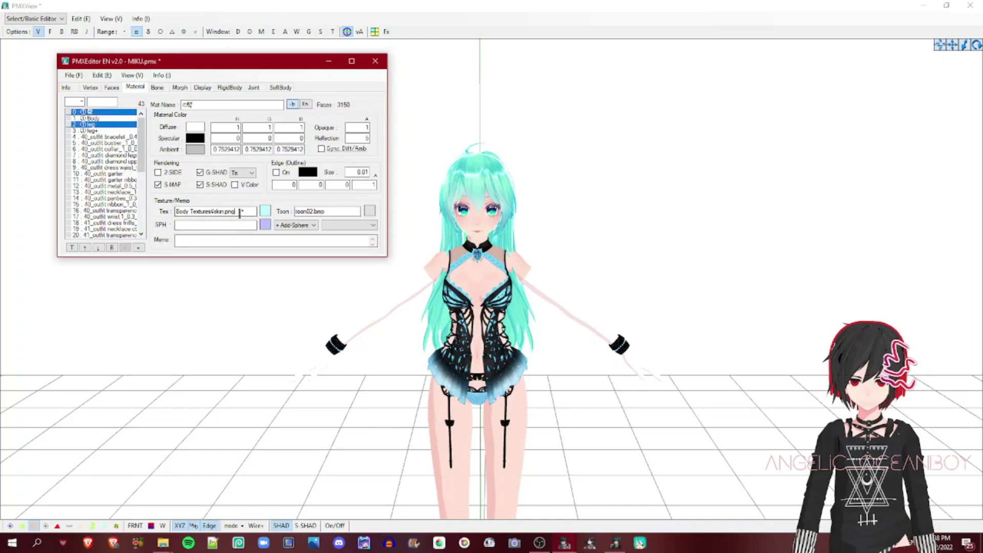
pyautogui.moveTo(239, 213); pyautogui.dragTo(7, 209)
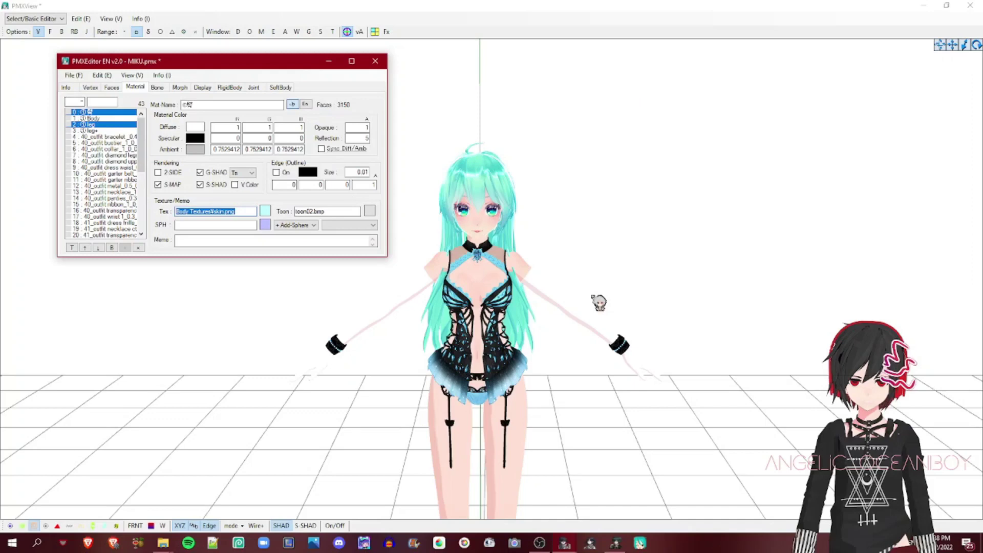
pyautogui.scroll(1, 524, 326)
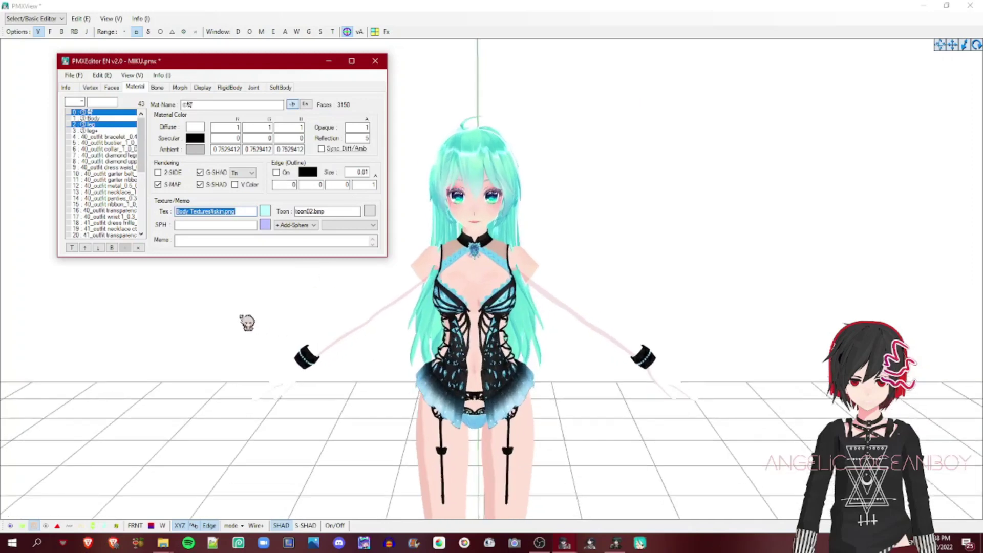
pyautogui.write('tex¥body_MIKU.png')
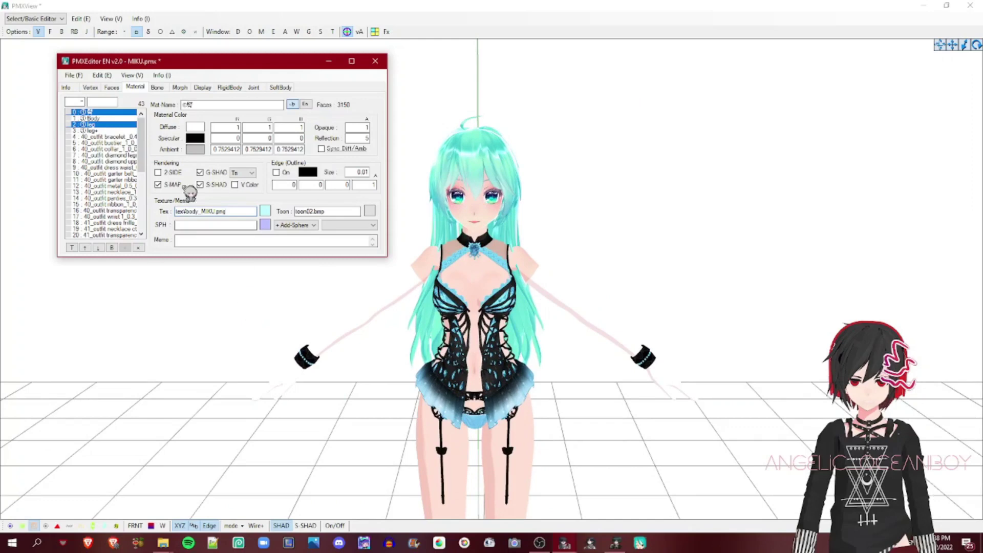
pyautogui.click(330, 296)
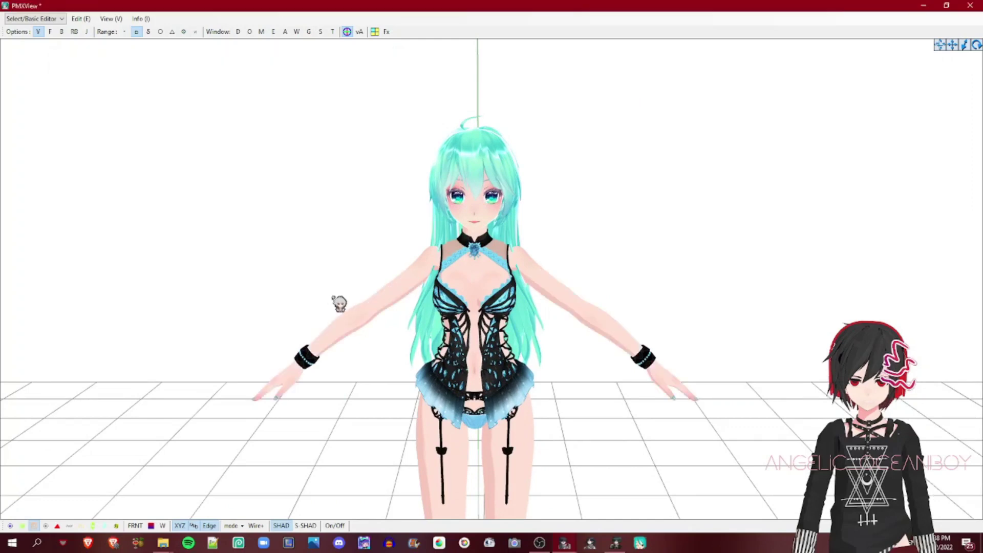
pyautogui.scroll(-3, 704, 114)
pyautogui.moveTo(705, 114); pyautogui.dragTo(599, 248, button='right')
# Save the corrected model as MIKU2.pmx in the MIKU folder and close PmxEditor
pyautogui.hotkey('alt', 'Tab')
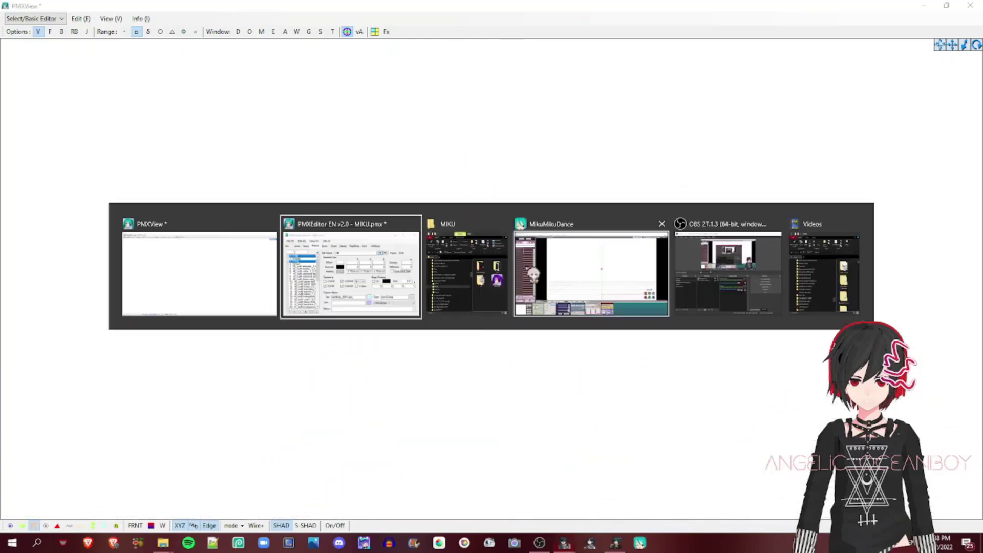
pyautogui.click(84, 75)
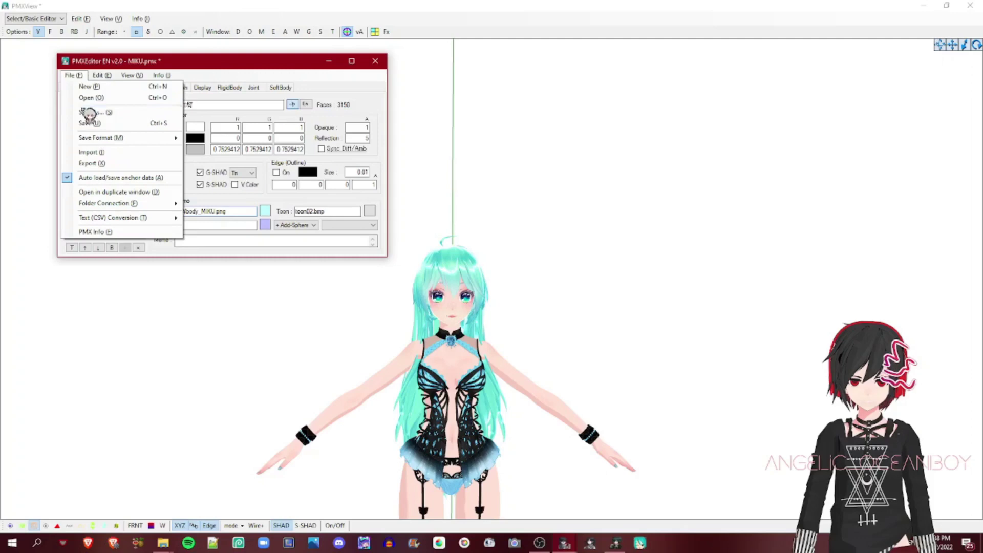
pyautogui.click(102, 126)
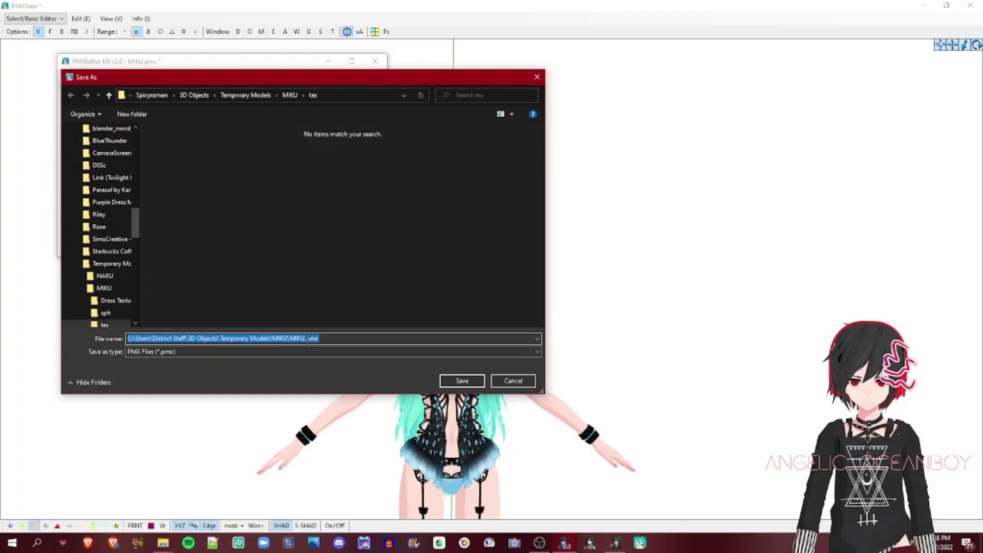
pyautogui.click(307, 339)
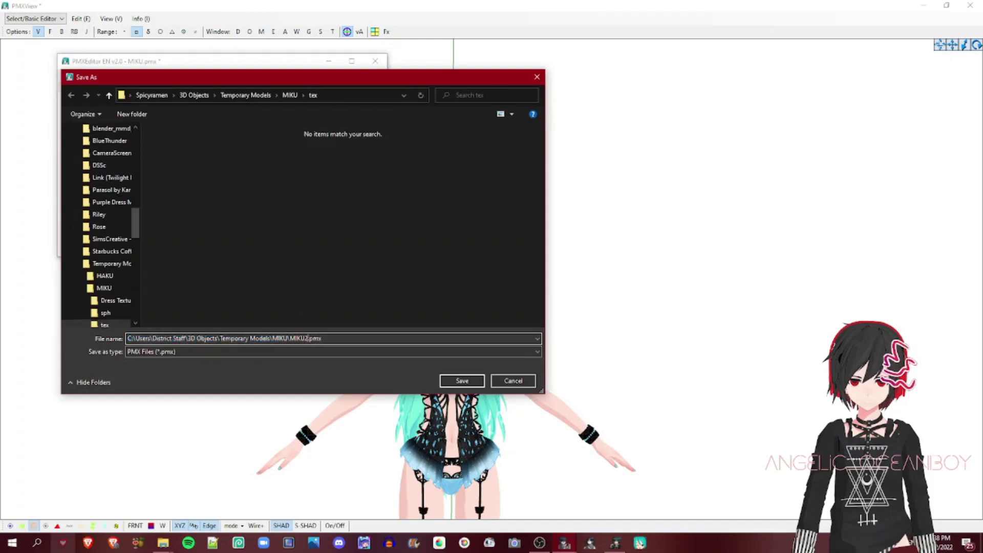
pyautogui.press('Return')
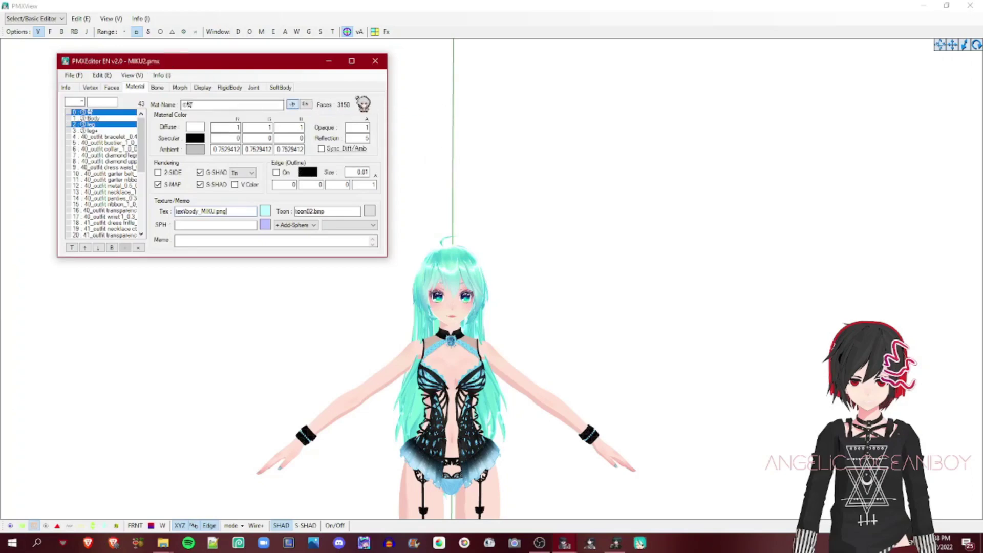
pyautogui.click(378, 63)
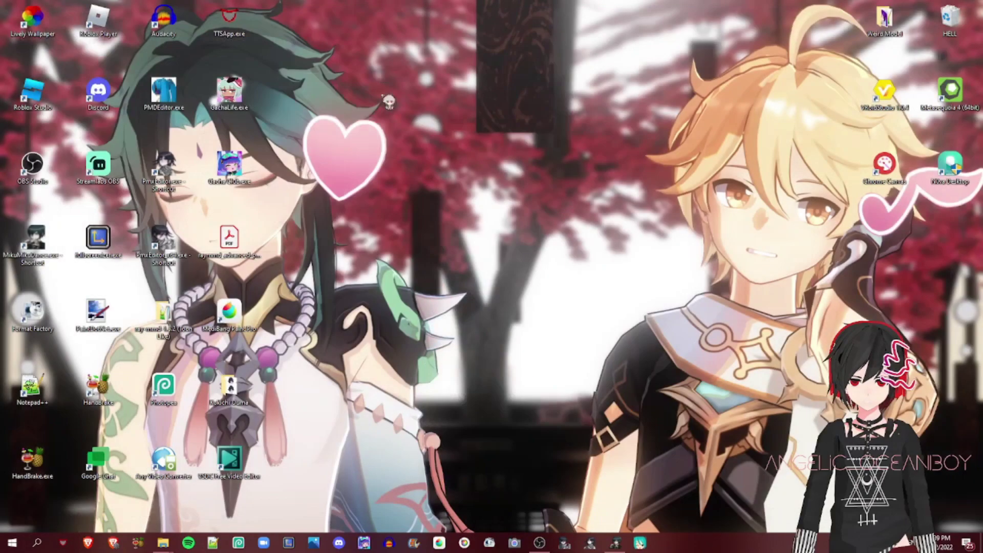
# Switch to MikuMikuDance and load the saved MIKU2.pmx model, accepting its information message
pyautogui.click(616, 543)
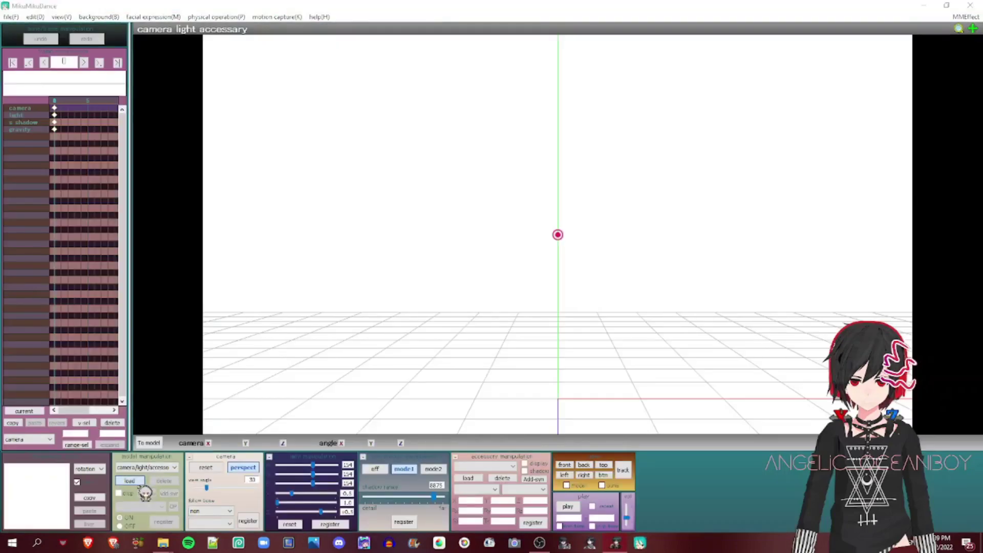
pyautogui.click(131, 482)
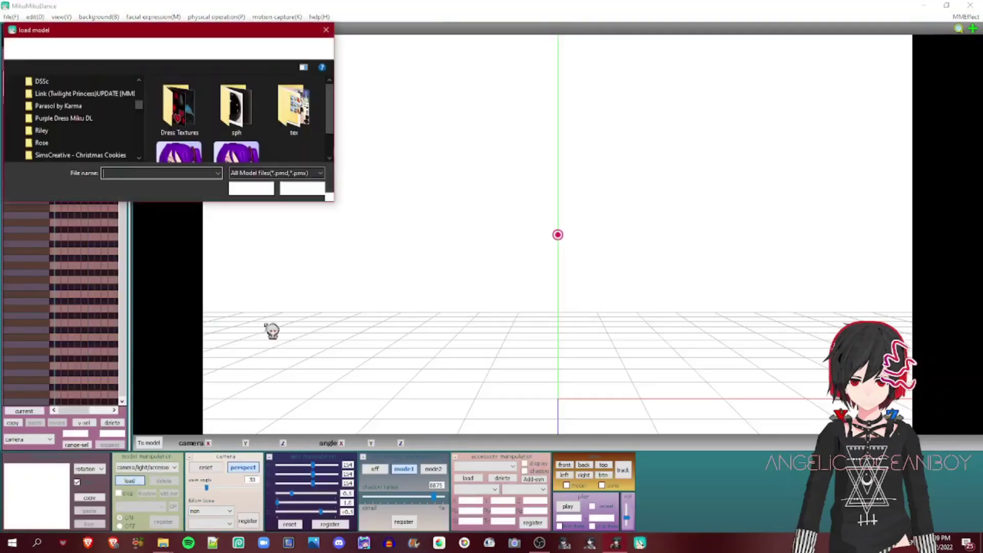
pyautogui.click(256, 154)
pyautogui.click(256, 188)
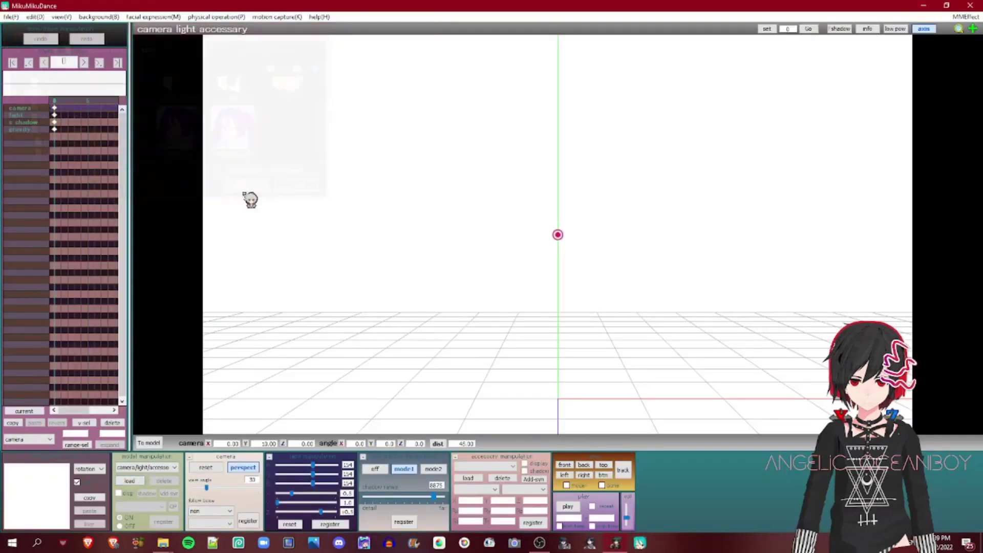
pyautogui.click(482, 301)
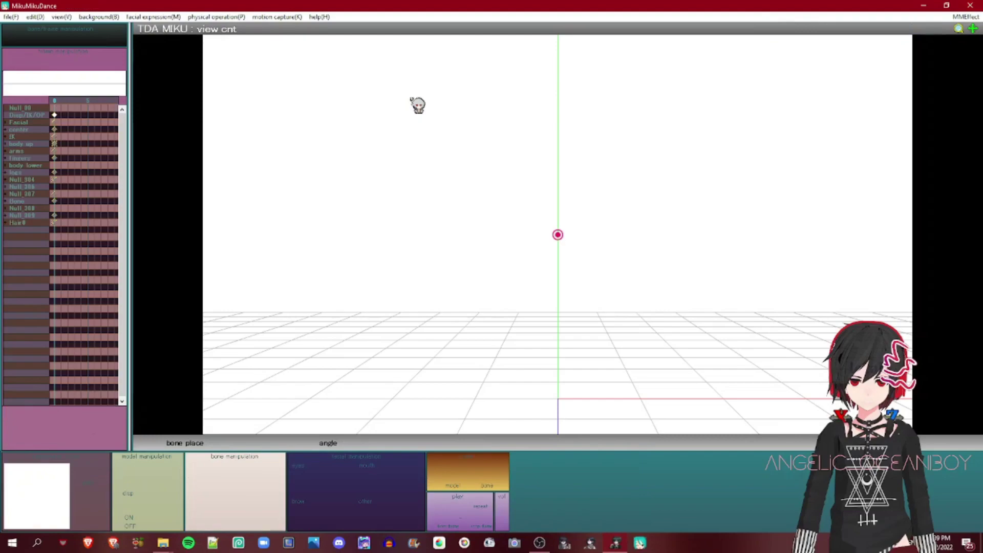
# Check the TDA MIKU model's textures close up and from an angle, then delete the model from the scene
pyautogui.scroll(5, 564, 171)
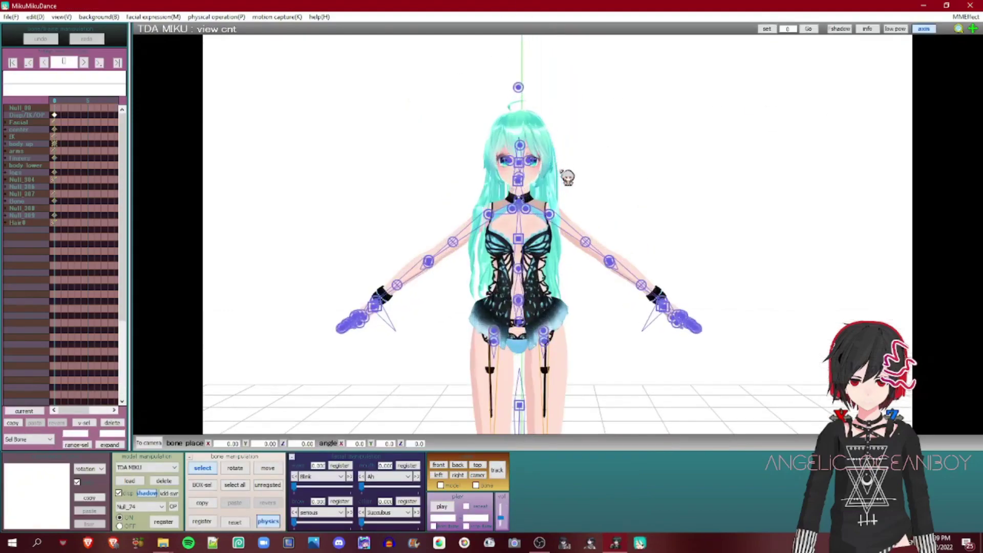
pyautogui.moveTo(562, 171); pyautogui.dragTo(592, 254, button='middle')
pyautogui.moveTo(593, 254); pyautogui.dragTo(589, 328, button='right')
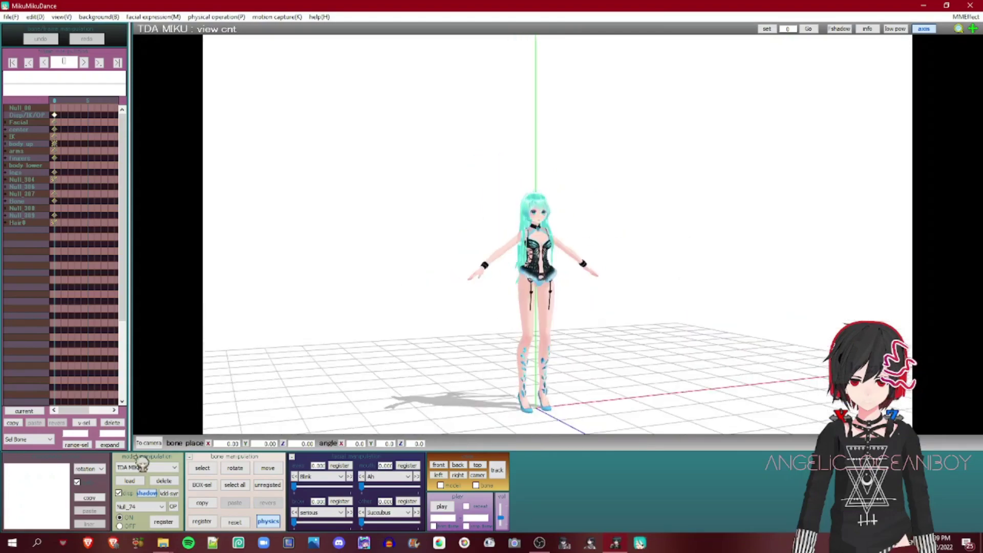
pyautogui.click(164, 480)
pyautogui.click(502, 311)
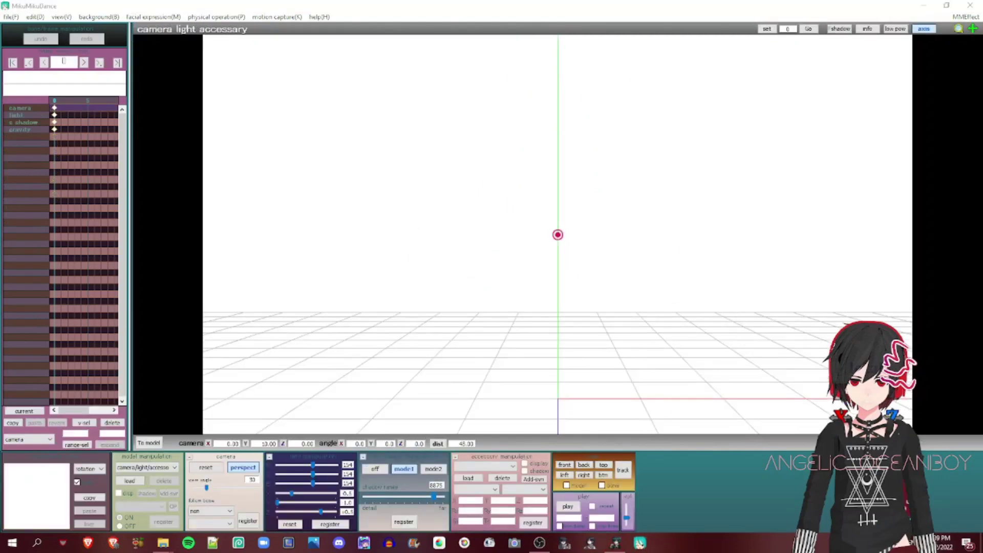
# Switch to PMXView and examine the blond male base model's upper body, arms and full figure
pyautogui.rightClick(929, 492)
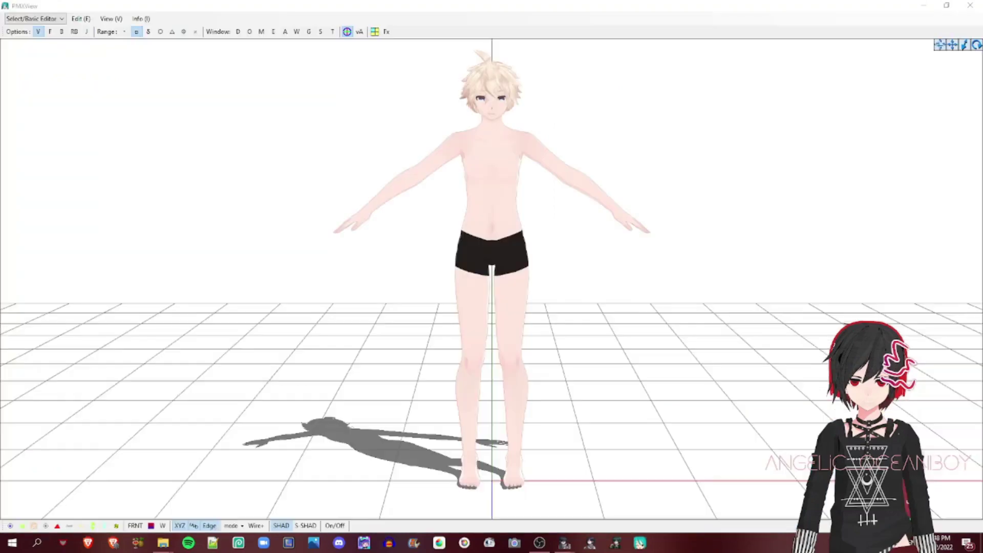
pyautogui.click(550, 545)
pyautogui.click(549, 546)
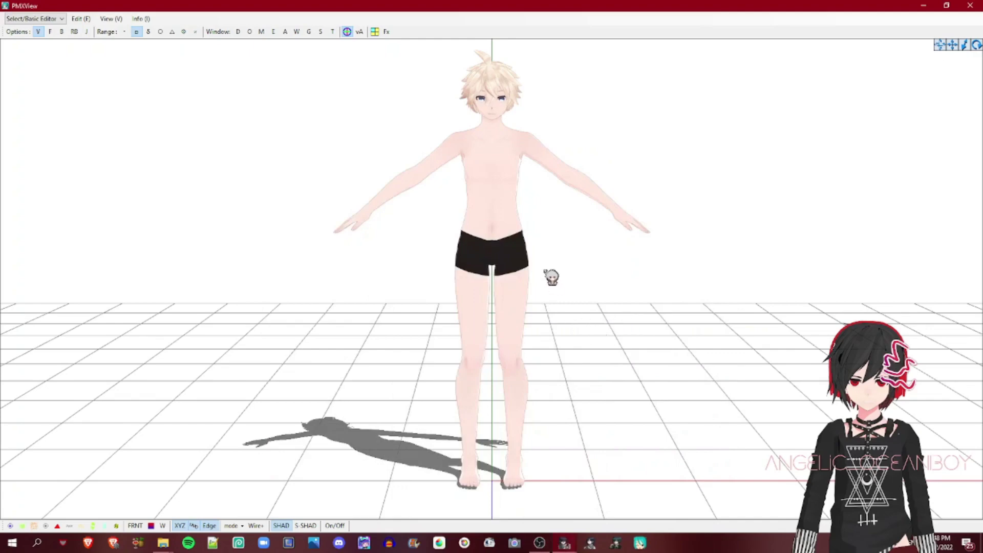
pyautogui.moveTo(557, 113); pyautogui.dragTo(558, 154, button='middle')
pyautogui.scroll(6, 521, 346)
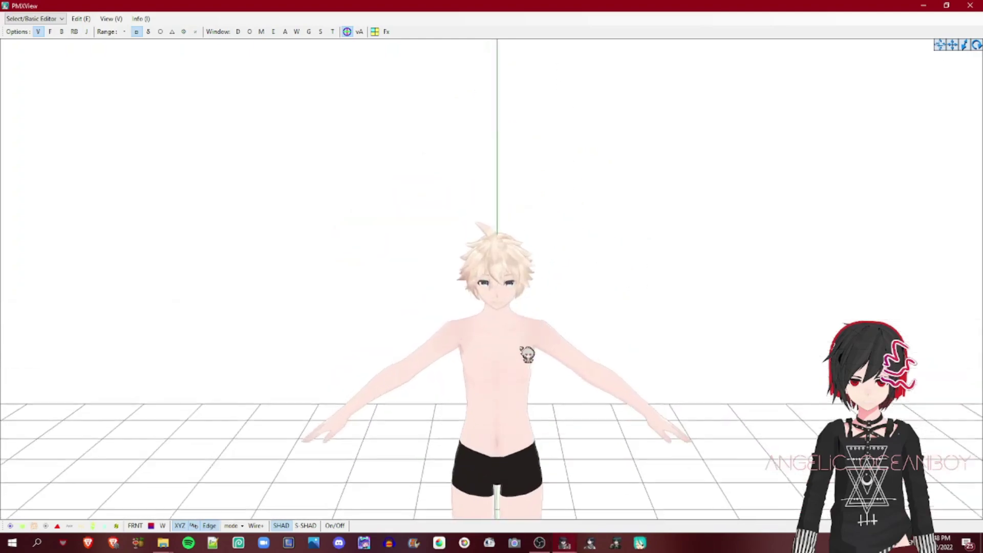
pyautogui.moveTo(647, 313); pyautogui.dragTo(634, 289, button='middle')
pyautogui.scroll(1, 634, 289)
pyautogui.scroll(-1, 634, 290)
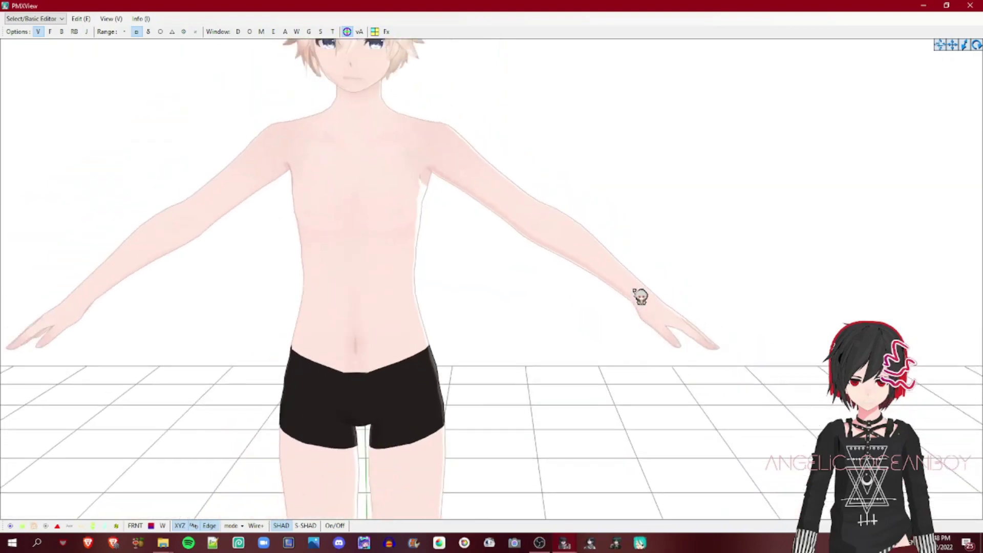
pyautogui.press('r')
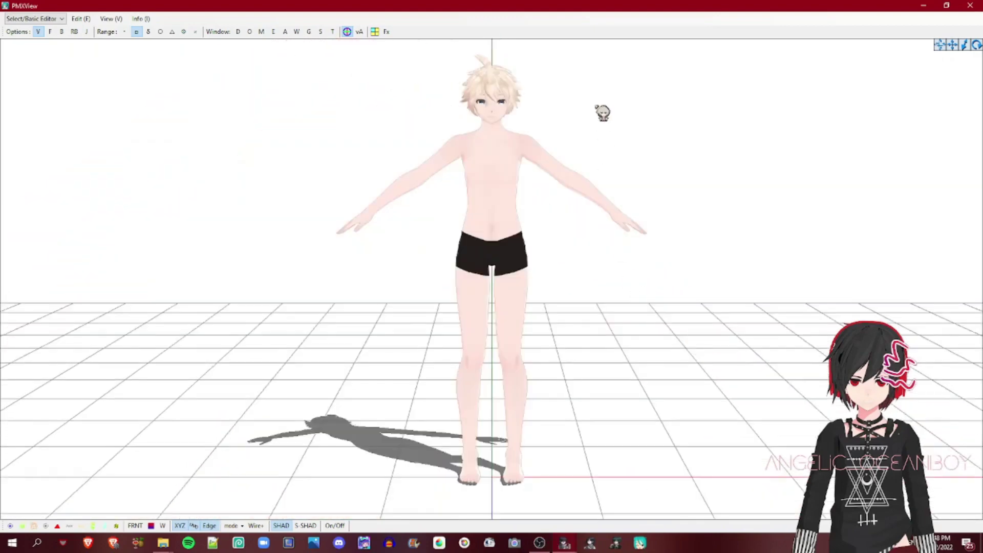
pyautogui.moveTo(595, 106); pyautogui.dragTo(595, 111, button='middle')
# Switch to File Explorer and open the Basic Male T-Shirts folder inside Shirts
pyautogui.moveTo(163, 543)
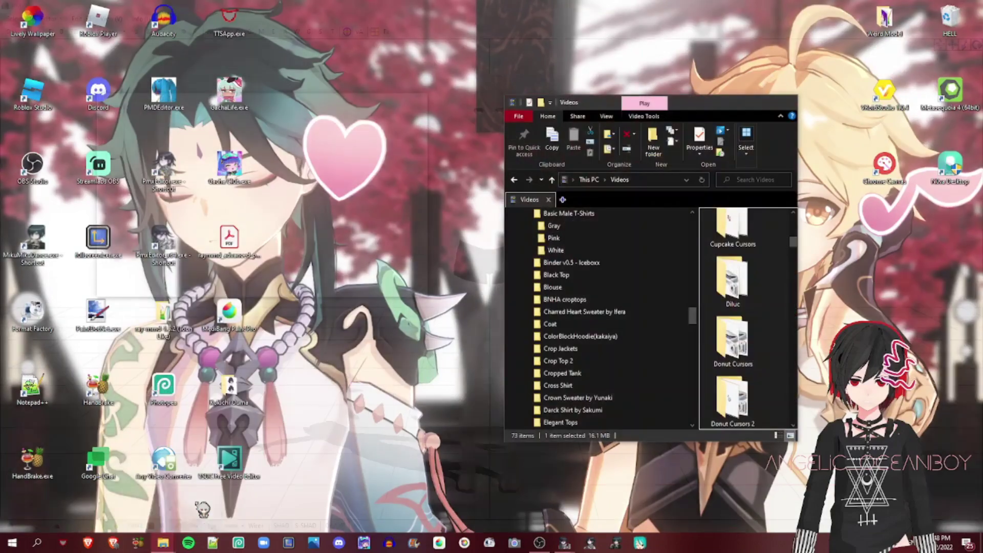
pyautogui.click(189, 491)
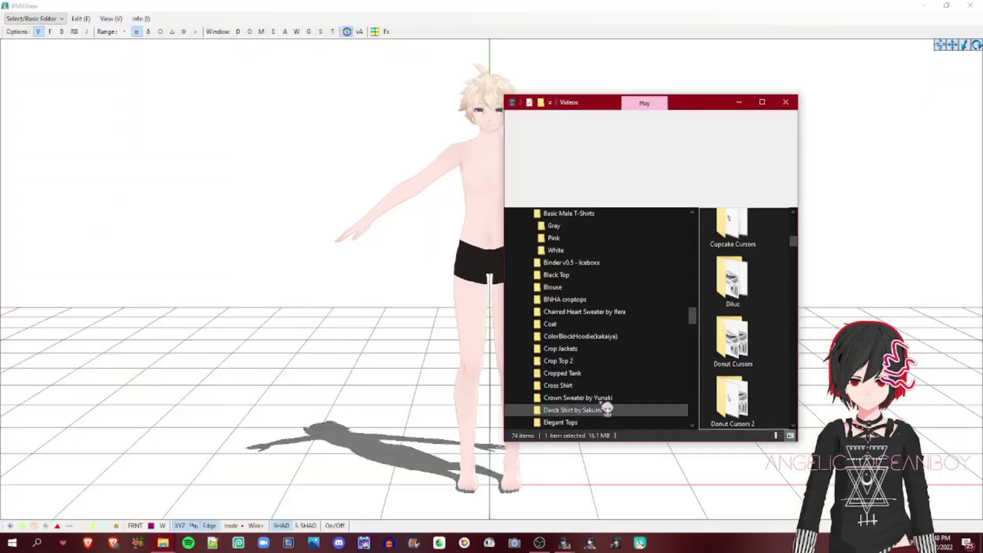
pyautogui.scroll(-3, 754, 333)
pyautogui.scroll(4, 635, 323)
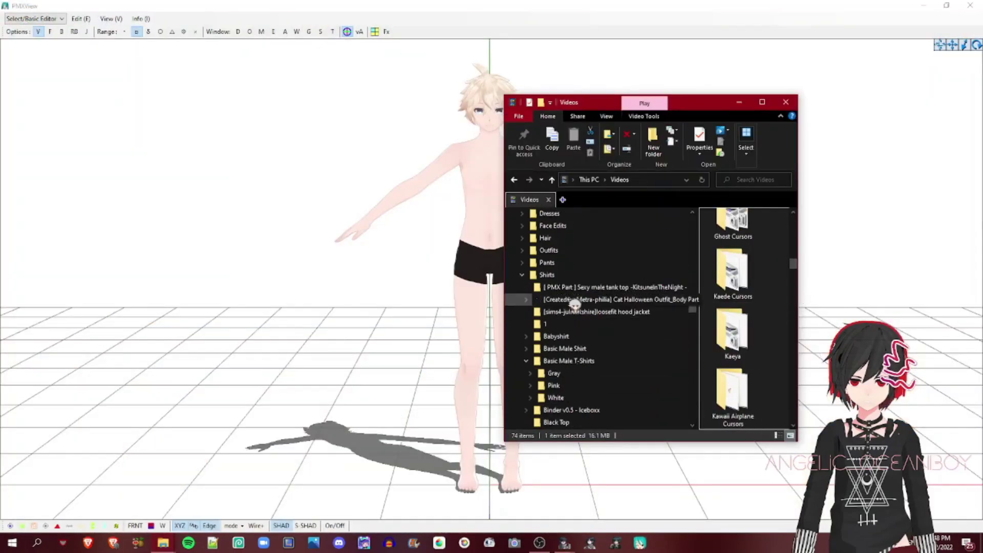
pyautogui.click(614, 362)
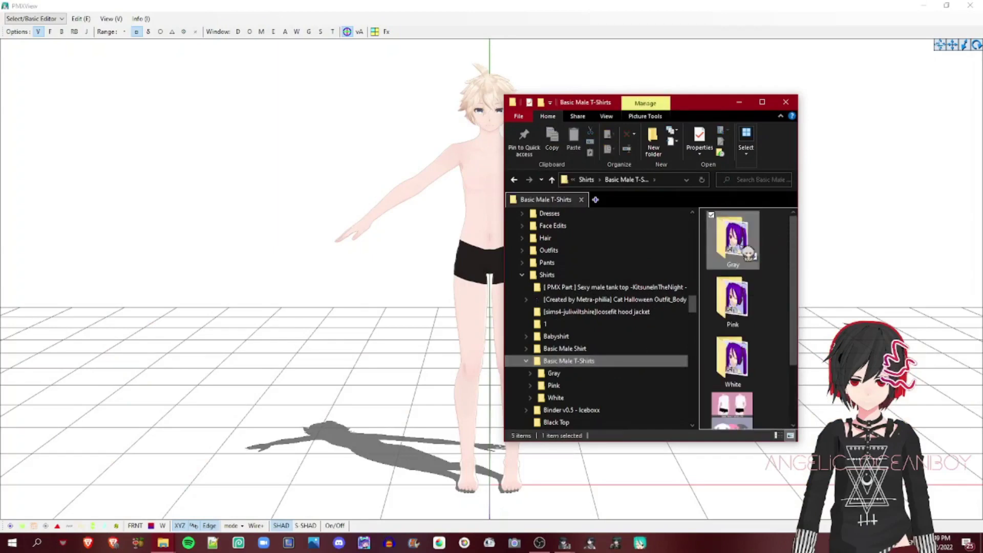
# Open the Gray T-shirt folder and look at the texture image inside its tex subfolder
pyautogui.doubleClick(747, 258)
pyautogui.click(739, 307)
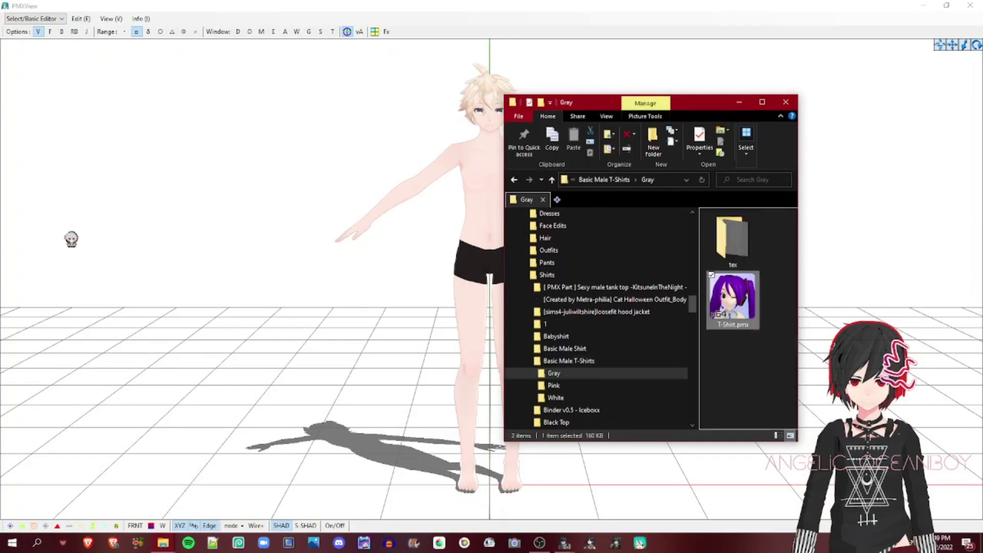
pyautogui.press('Up')
pyautogui.press('Return')
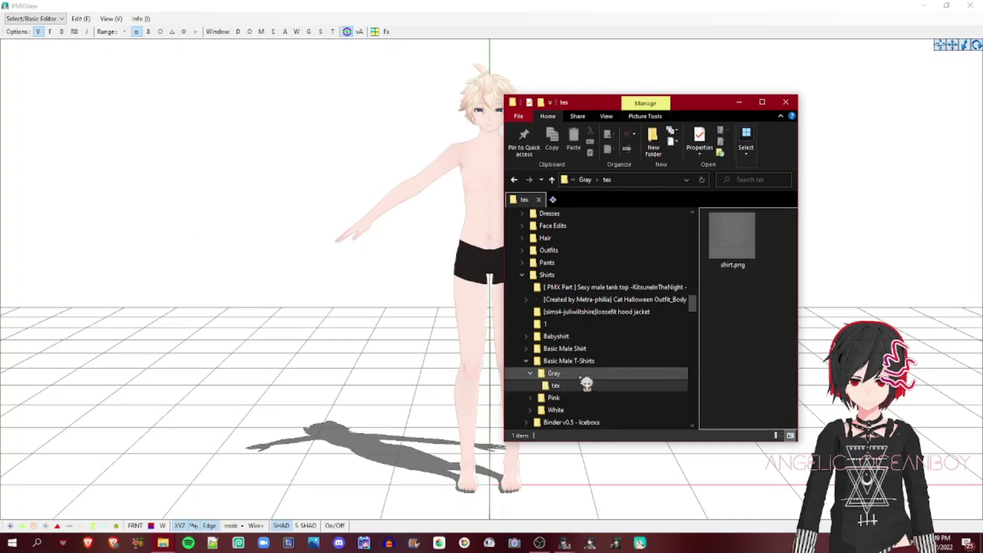
# Return to the Gray folder and import T-Shirt.pmx into the open Len BASE model, adding it to the existing model
pyautogui.click(580, 378)
pyautogui.moveTo(738, 316); pyautogui.dragTo(365, 317)
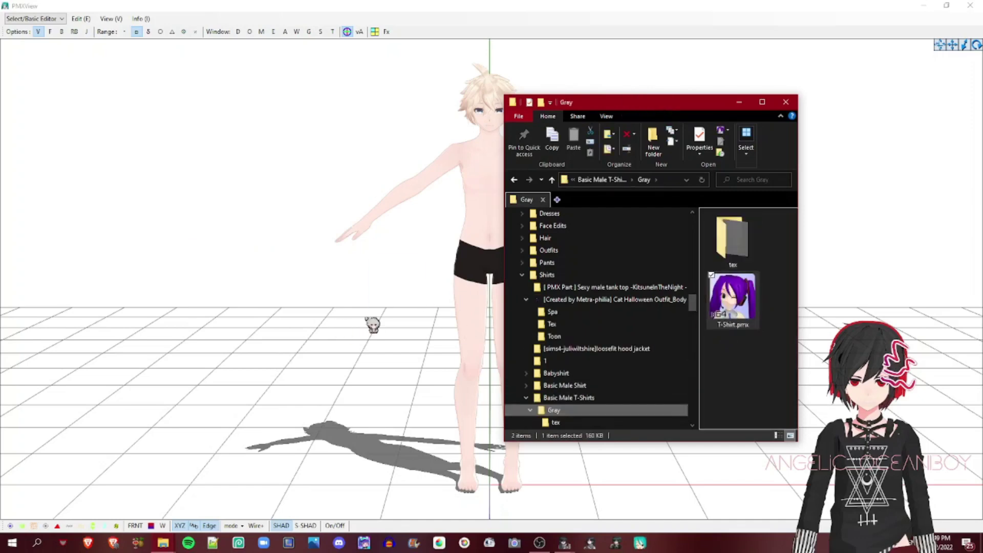
pyautogui.click(190, 172)
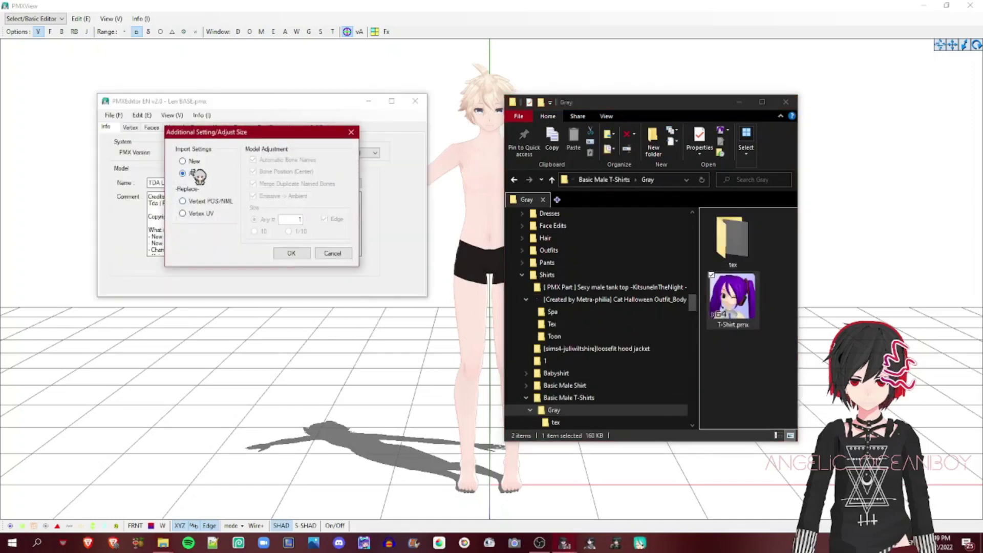
pyautogui.click(291, 253)
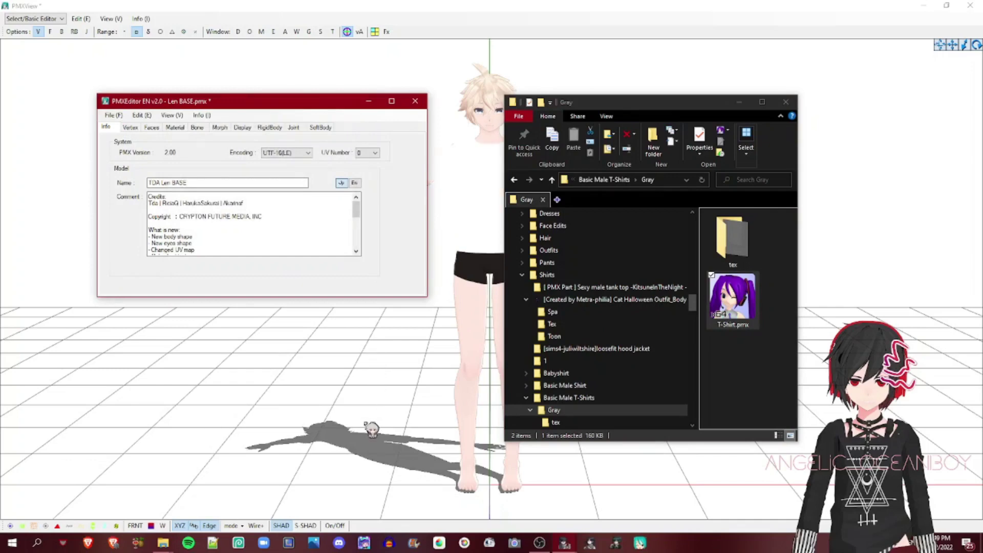
# Switch to PMXView and examine the imported T-shirt on the male base model up close and from an angle
pyautogui.click(371, 429)
pyautogui.scroll(5, 548, 132)
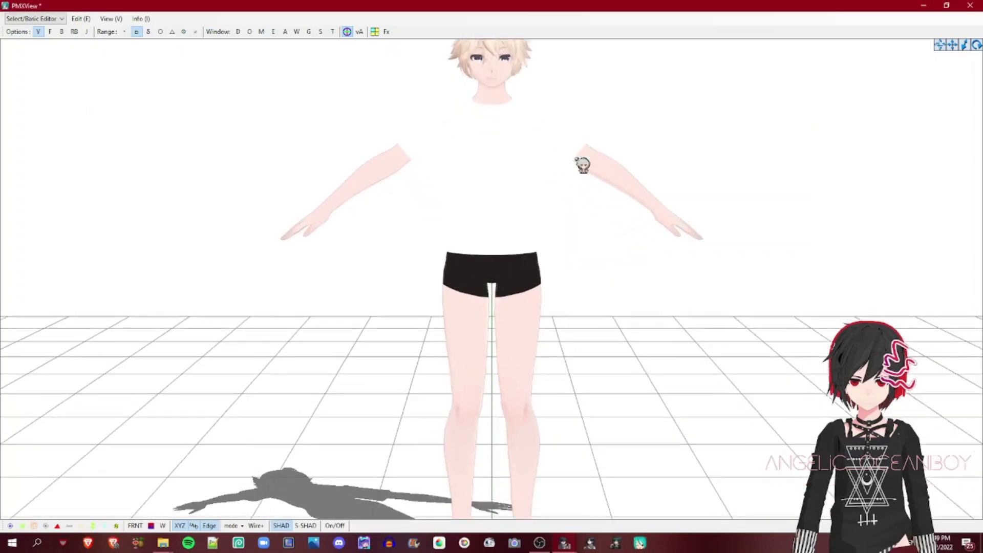
pyautogui.scroll(3, 581, 207)
pyautogui.moveTo(278, 136); pyautogui.dragTo(743, 398)
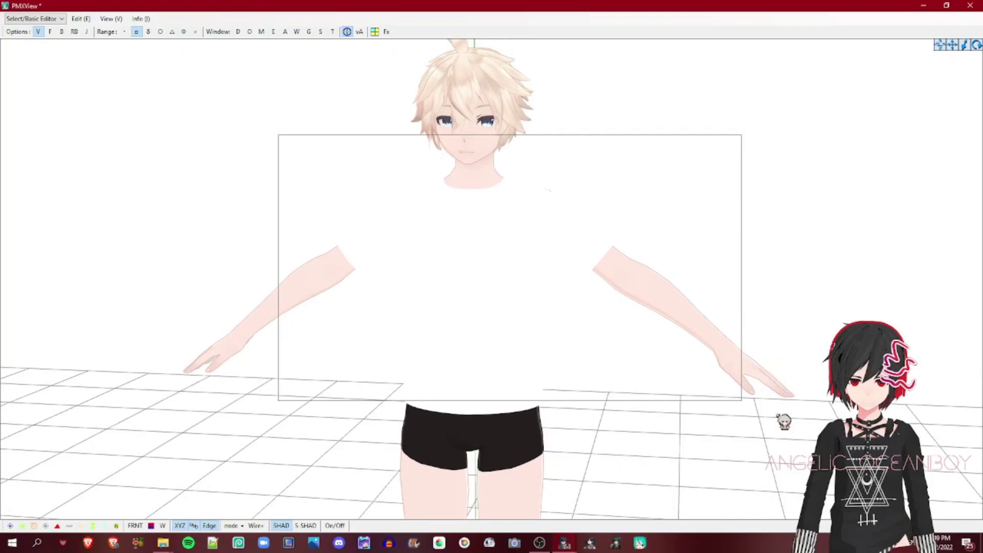
pyautogui.moveTo(775, 414); pyautogui.dragTo(663, 352, button='right')
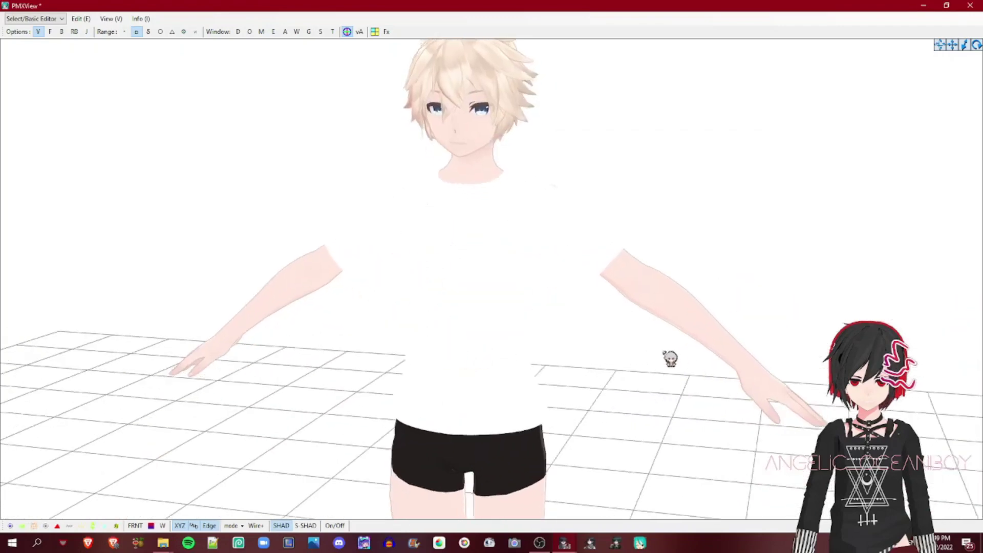
pyautogui.press('Home')
# Copy the tex folder from the T-shirt's Gray folder into the White Model folder beside Len BASE.pmx
pyautogui.click(163, 543)
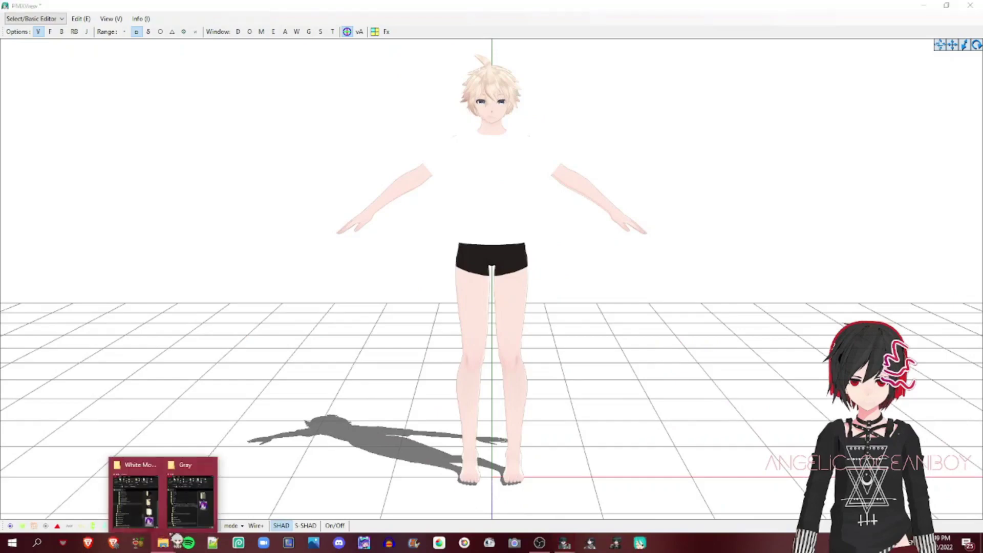
pyautogui.click(196, 499)
pyautogui.click(719, 245)
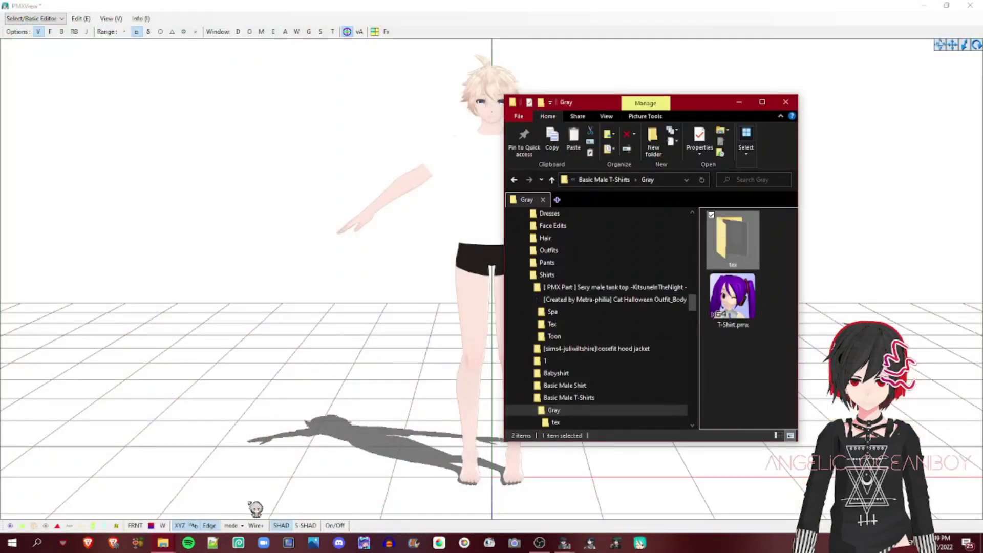
pyautogui.moveTo(162, 543)
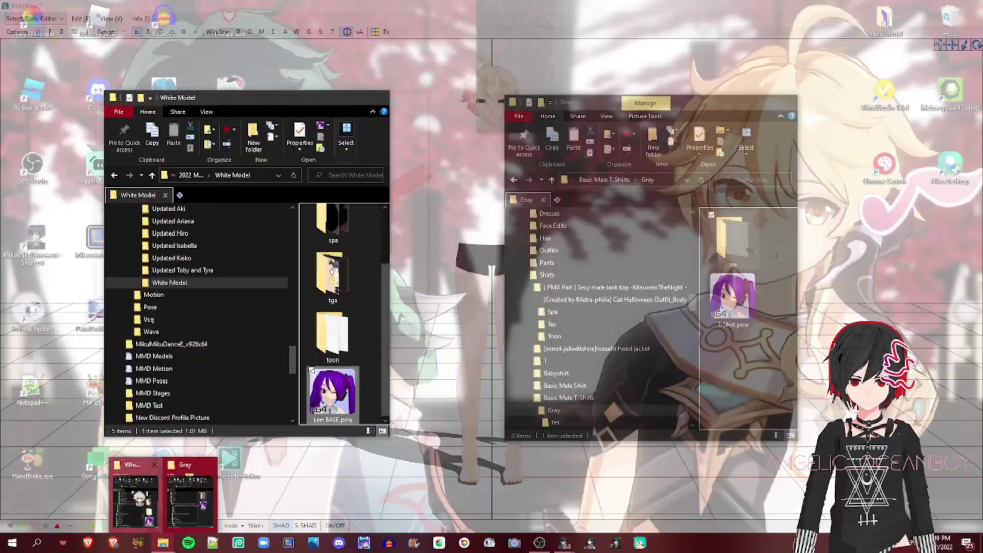
pyautogui.click(136, 491)
pyautogui.click(311, 348)
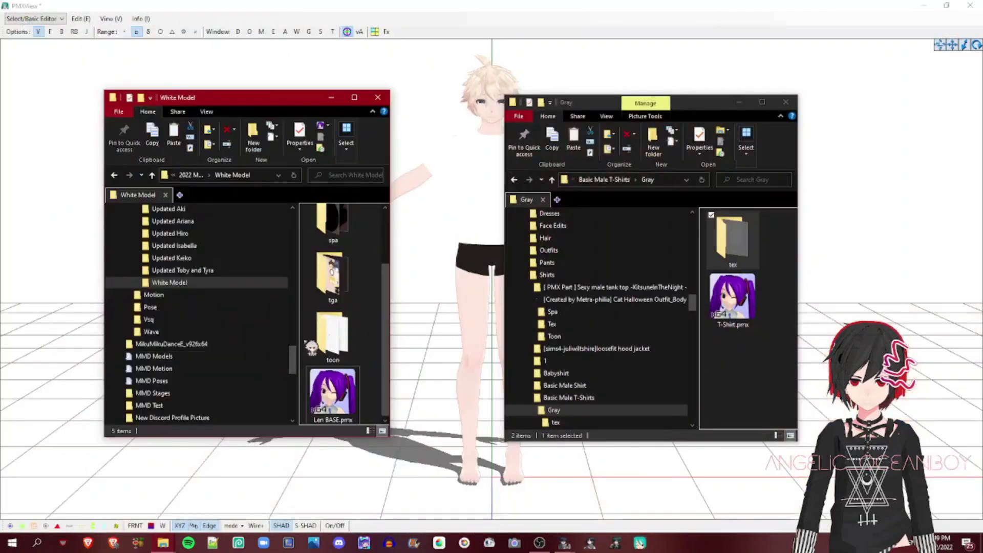
pyautogui.hotkey('ctrl', 'v')
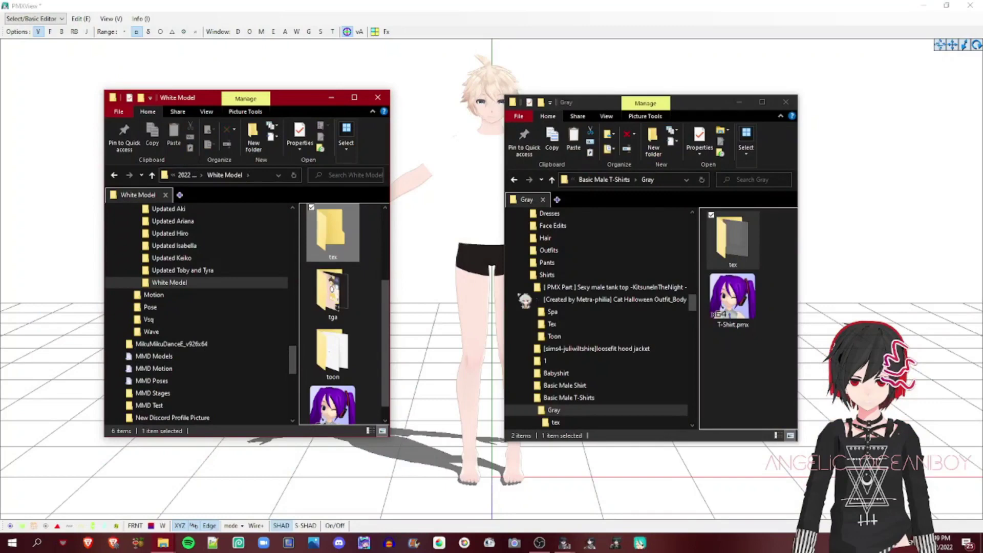
# Return to PMXView and check the T-shirt's texture on the base model from the front, at an angle and in full figure
pyautogui.click(450, 135)
pyautogui.moveTo(439, 221); pyautogui.dragTo(343, 514, button='middle')
pyautogui.moveTo(400, 330); pyautogui.dragTo(396, 267, button='middle')
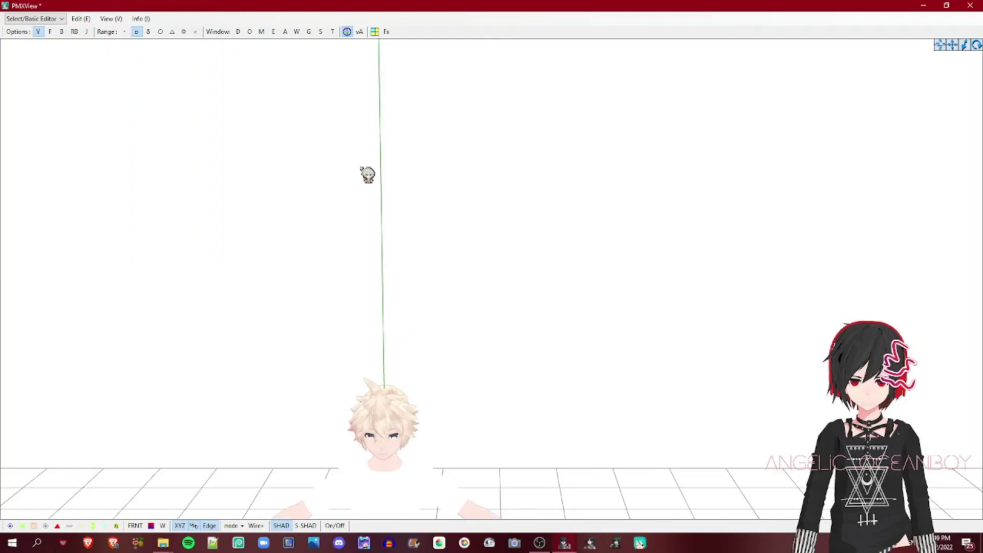
pyautogui.moveTo(385, 342); pyautogui.dragTo(394, 316, button='middle')
pyautogui.scroll(3, 395, 316)
pyautogui.moveTo(399, 358); pyautogui.dragTo(406, 305, button='middle')
pyautogui.moveTo(425, 451); pyautogui.dragTo(467, 310, button='middle')
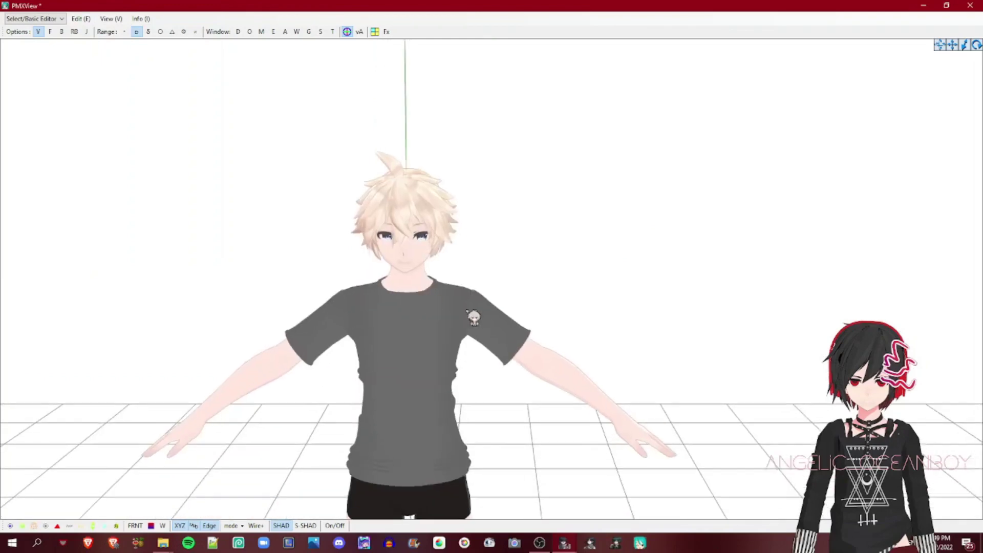
pyautogui.moveTo(466, 310); pyautogui.dragTo(687, 326, button='right')
pyautogui.scroll(2, 687, 326)
pyautogui.scroll(1, 319, 282)
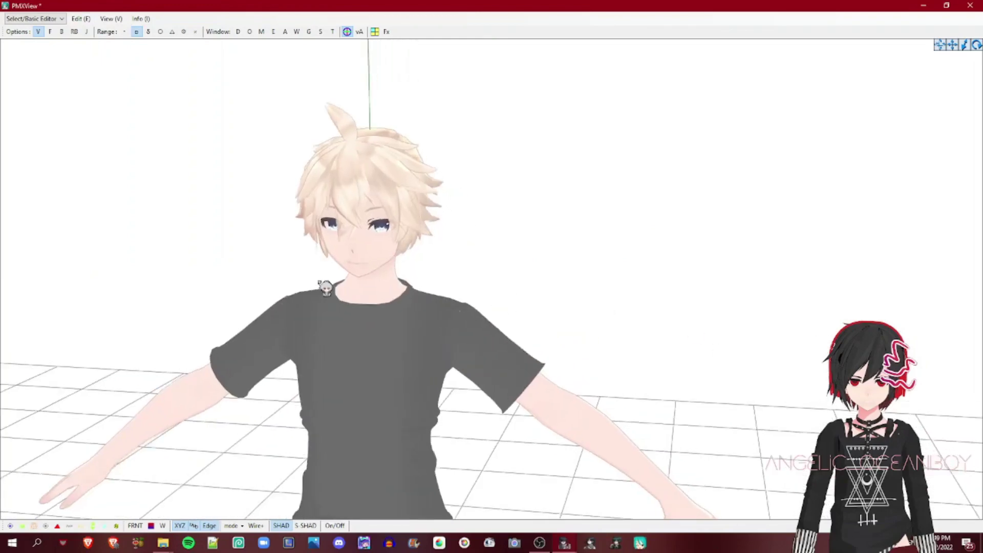
pyautogui.scroll(-5, 539, 309)
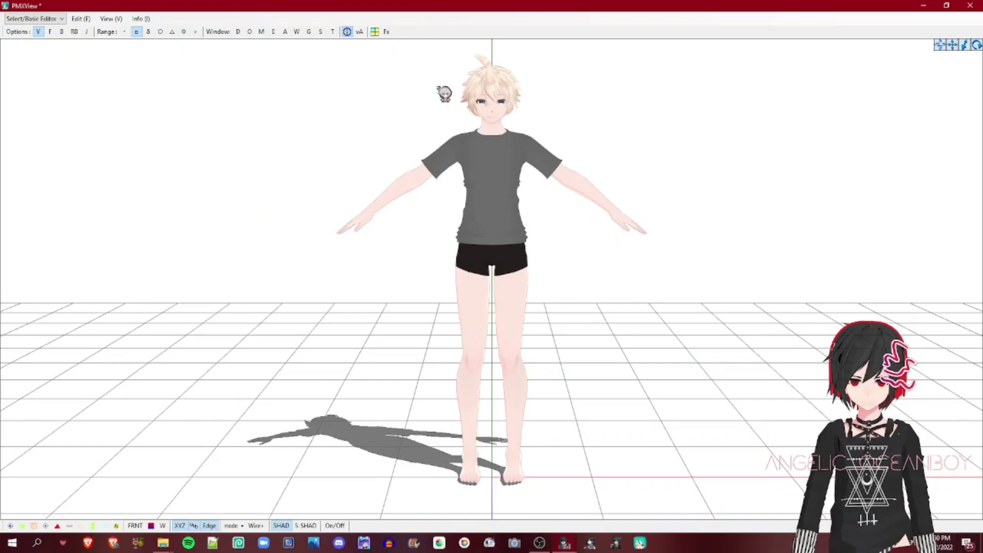
# Select the male base model's vertices in a box from the face down to the thighs
pyautogui.moveTo(127, 88); pyautogui.dragTo(694, 343)
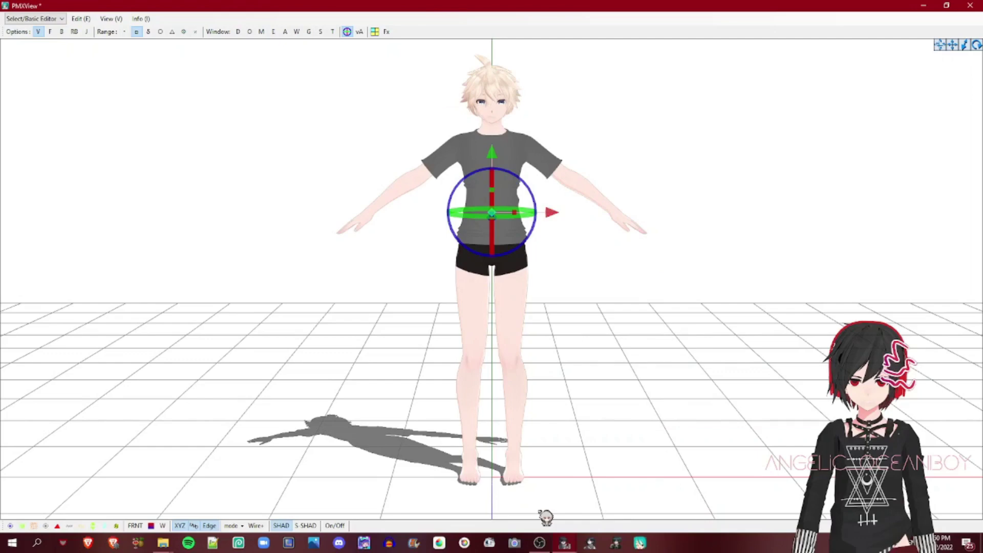
pyautogui.moveTo(551, 537)
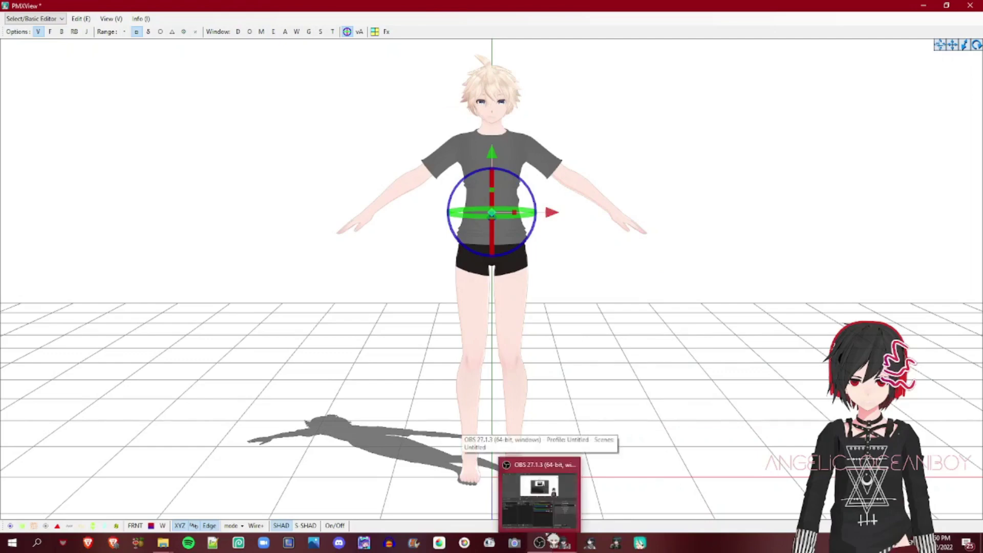